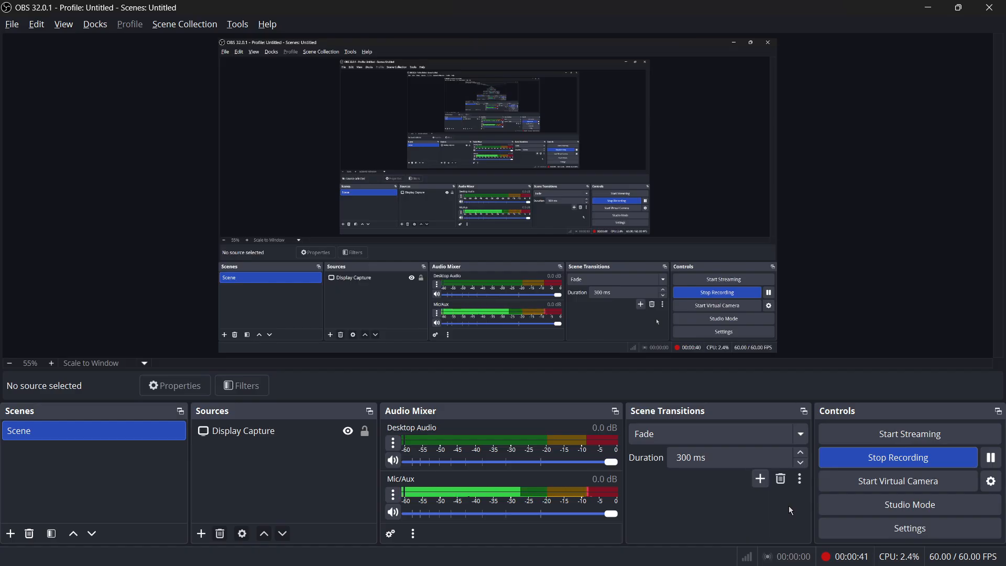
Switch to n8n in the browser, create a new workflow and add a manual trigger as its first step
key("alt+Tab")
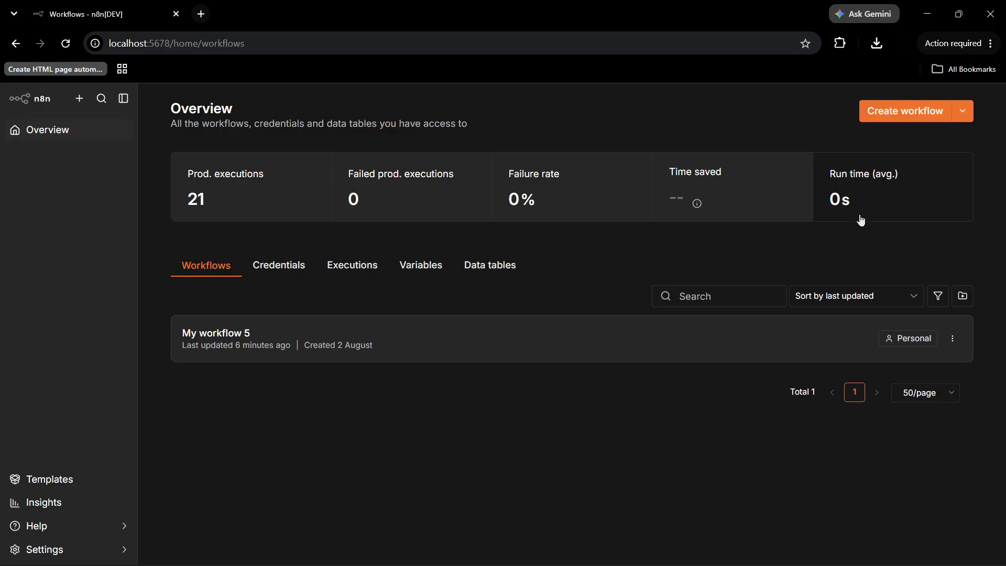
left_click(897, 122)
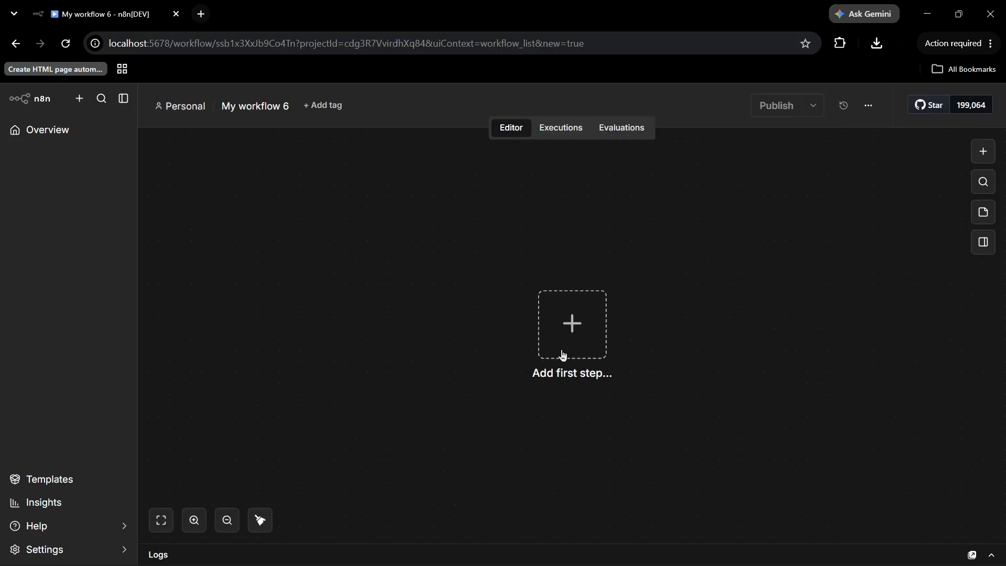
left_click(582, 329)
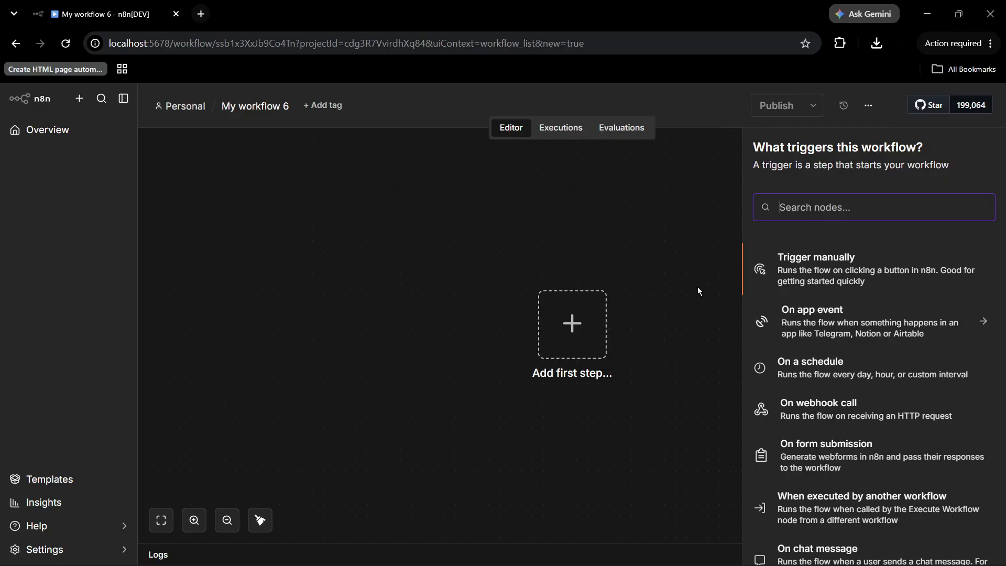
left_click(808, 271)
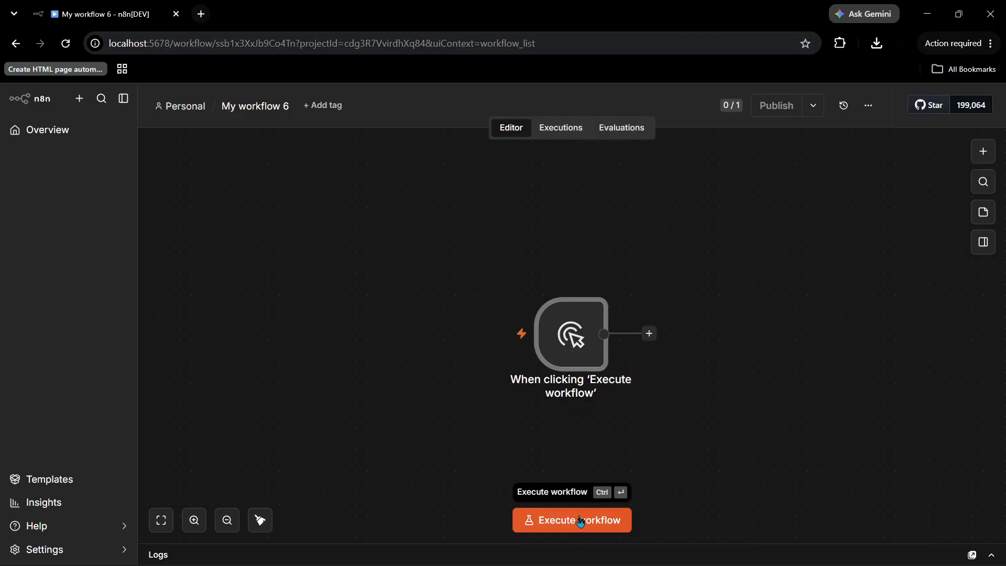
Add an Anthropic "Message a model" node after the manual trigger
left_click(650, 334)
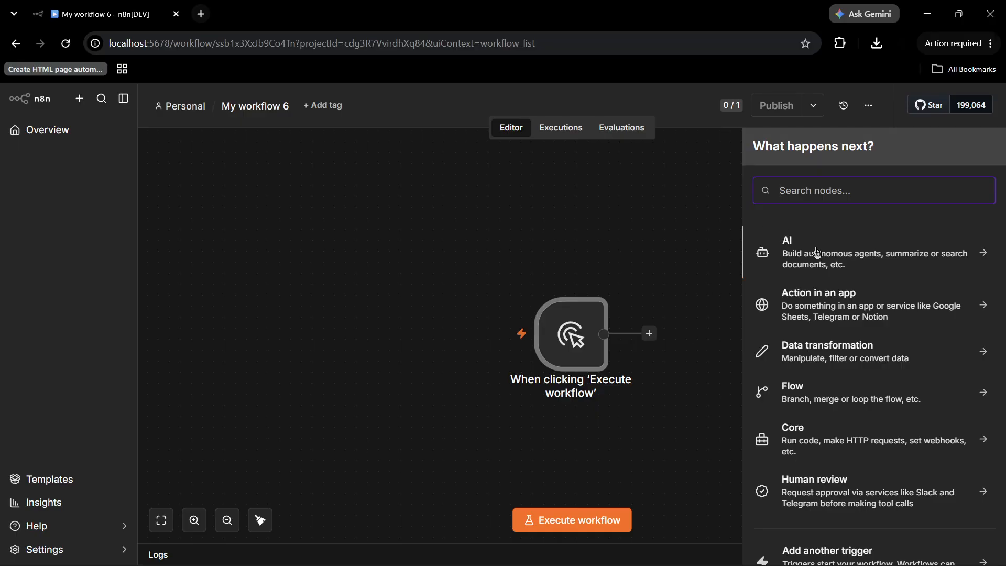
left_click(796, 257)
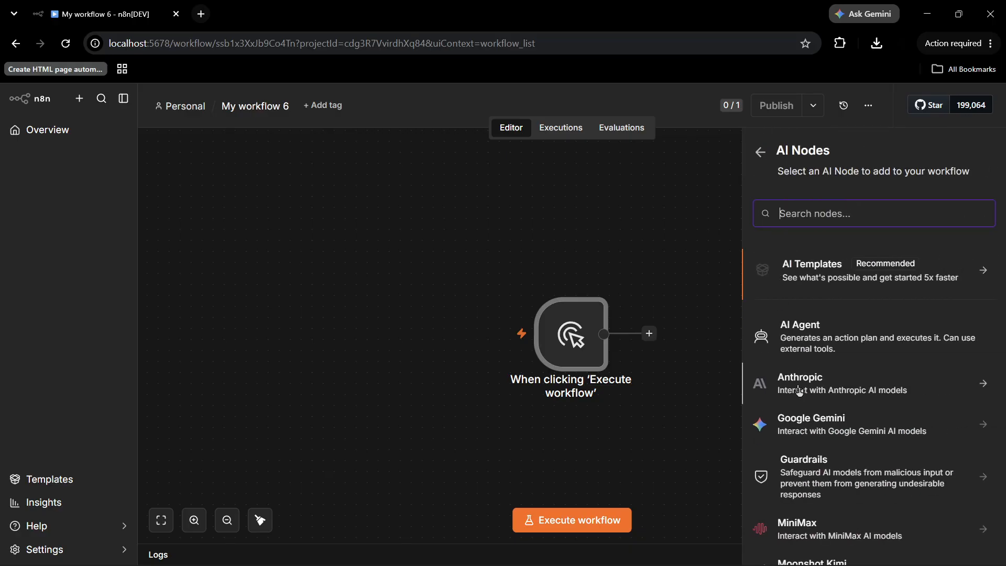
scroll(799, 390, "down", 8)
scroll(799, 390, "up", 2)
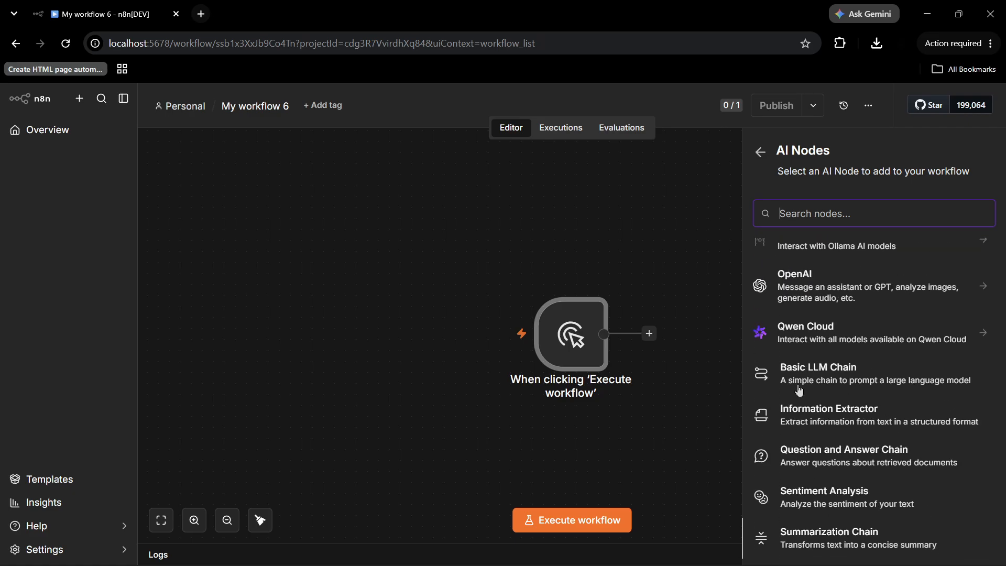
scroll(799, 390, "up", 5)
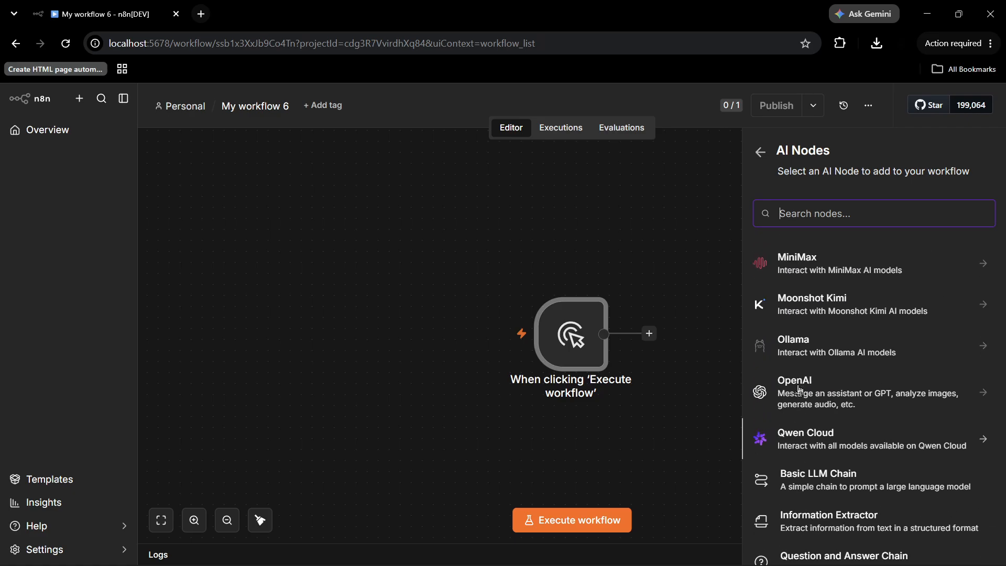
scroll(799, 390, "up", 3)
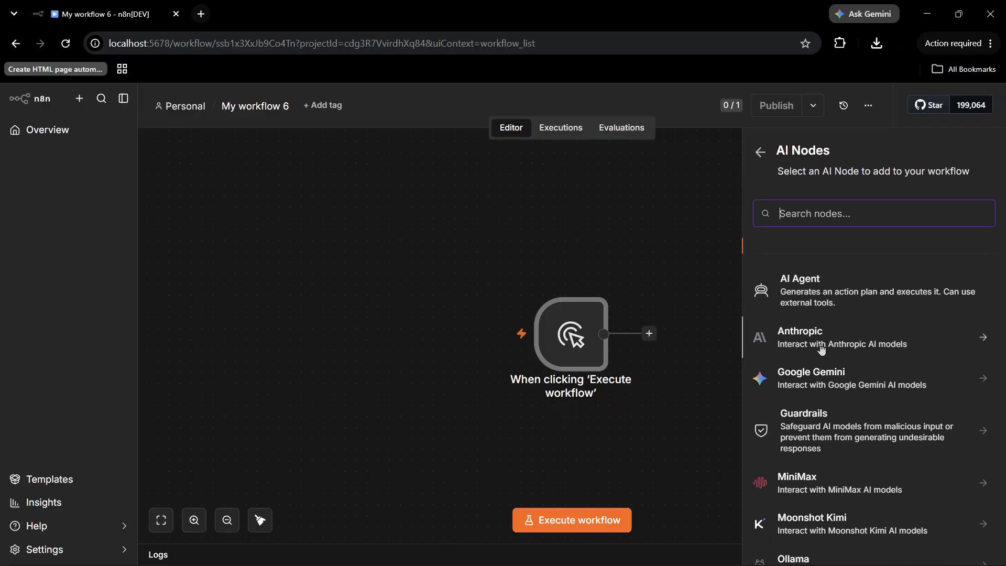
left_click(799, 346)
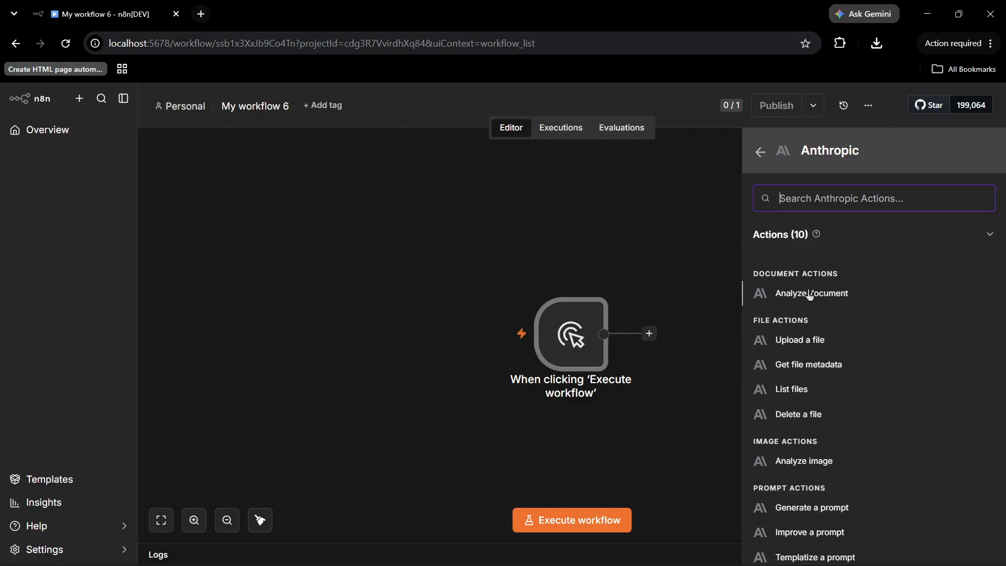
scroll(851, 300, "down", 1)
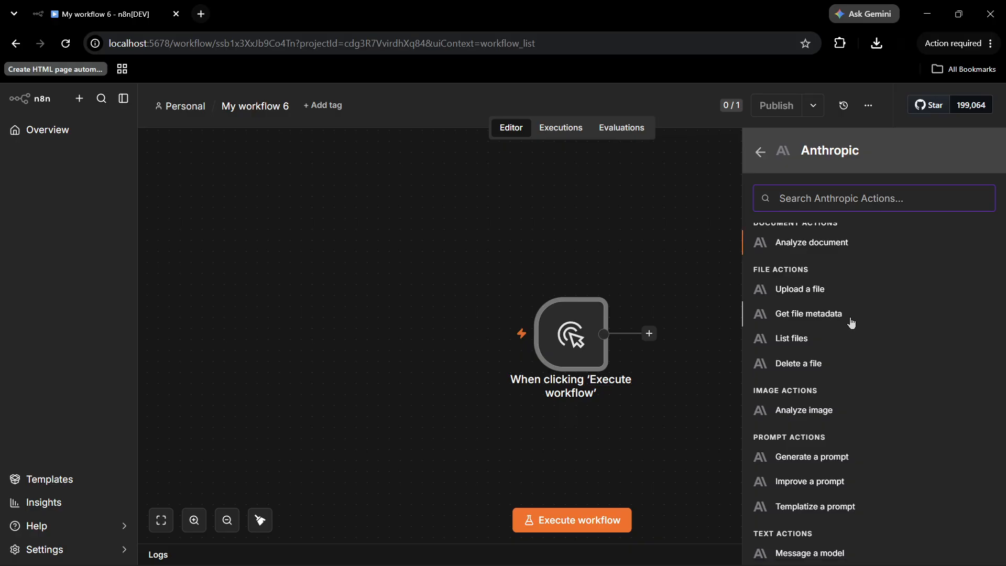
scroll(853, 324, "down", 1)
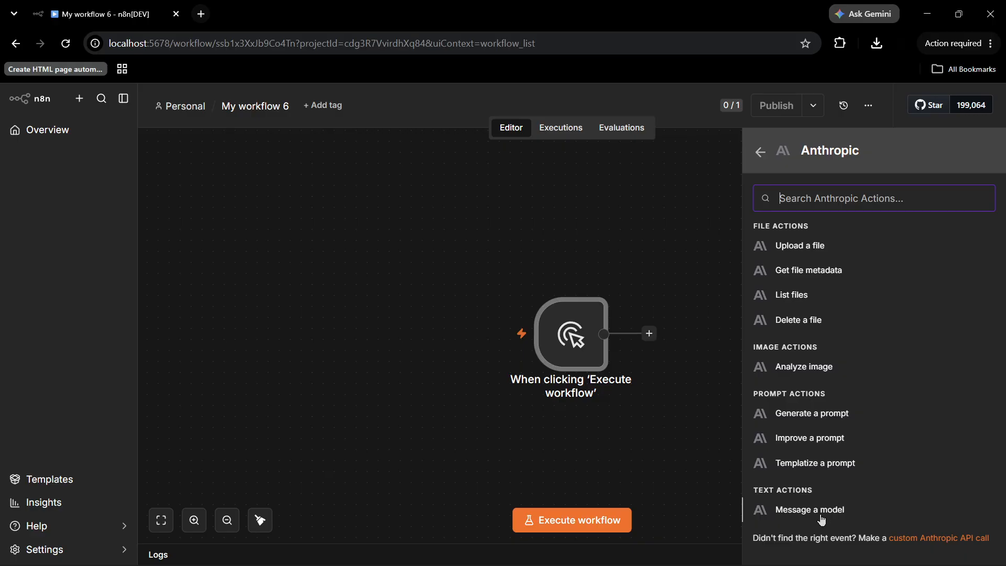
scroll(801, 458, "up", 2)
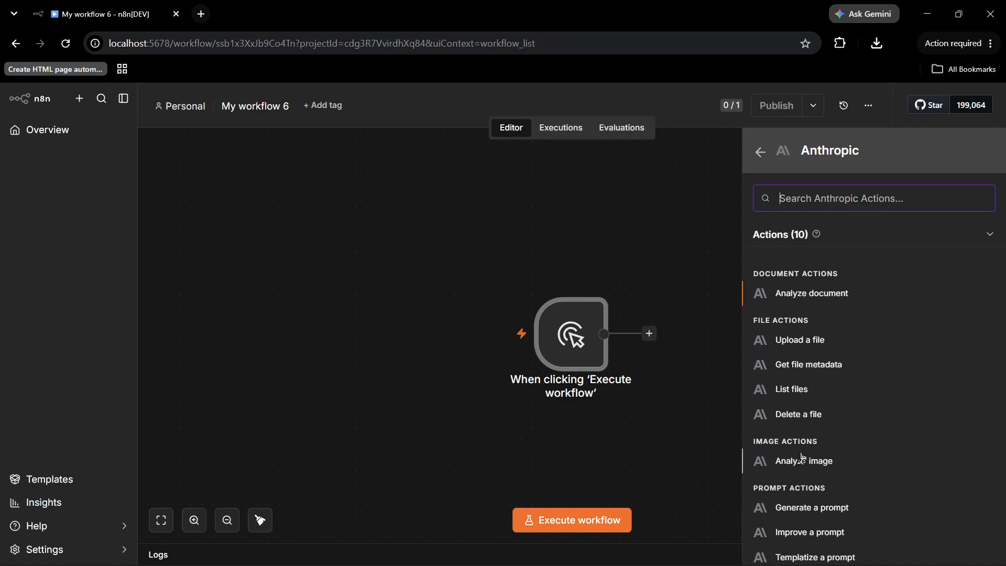
scroll(802, 457, "down", 2)
scroll(804, 456, "up", 2)
scroll(809, 367, "down", 2)
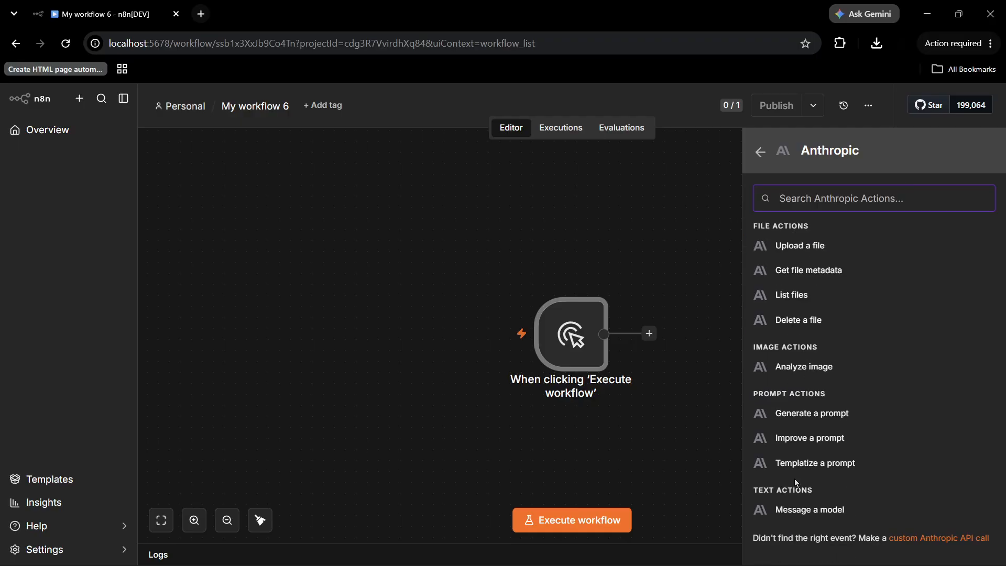
left_click(811, 511)
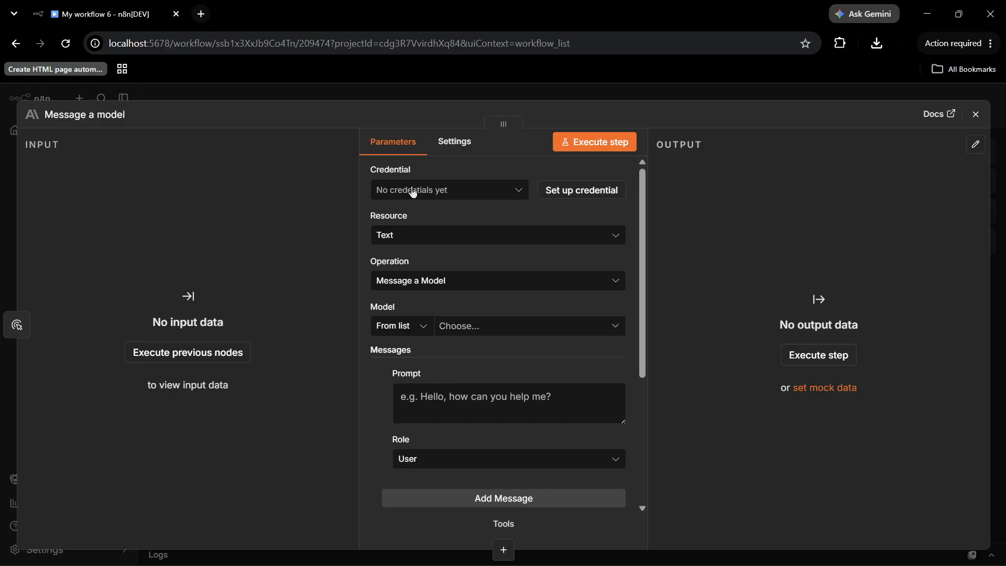
Start a new Anthropic credential for the Message a model node, ready for entry of its API key
left_click(433, 192)
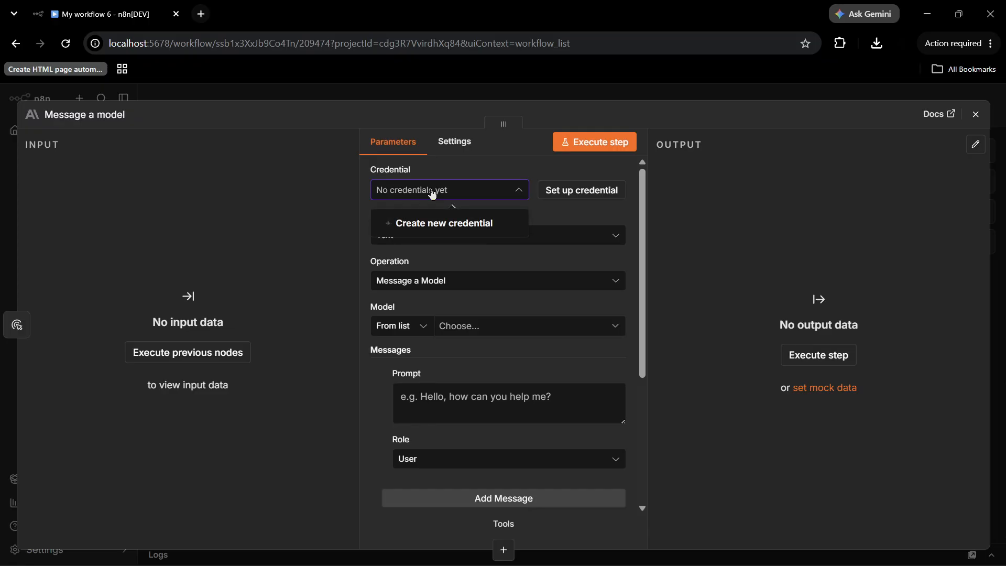
left_click(412, 224)
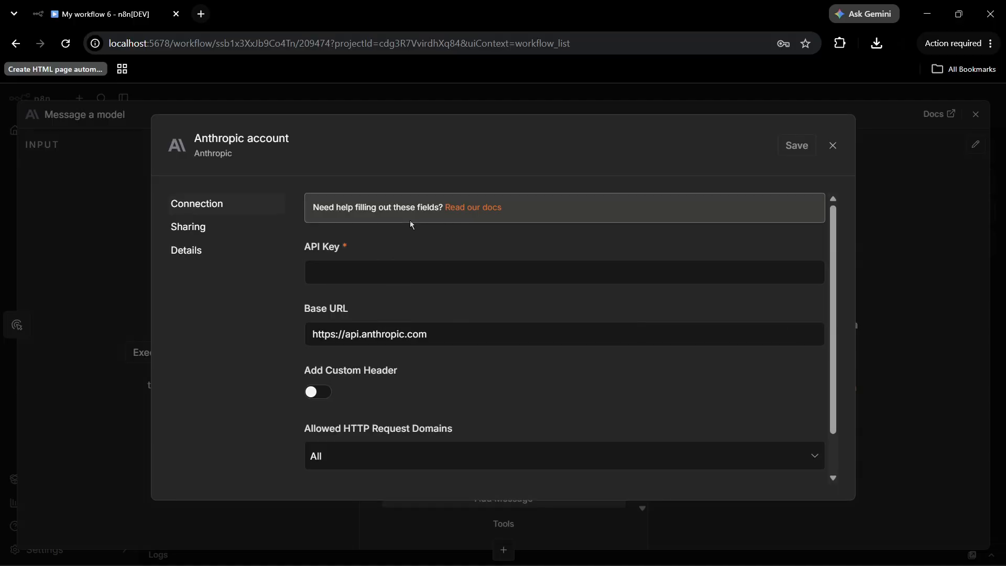
left_click(348, 272)
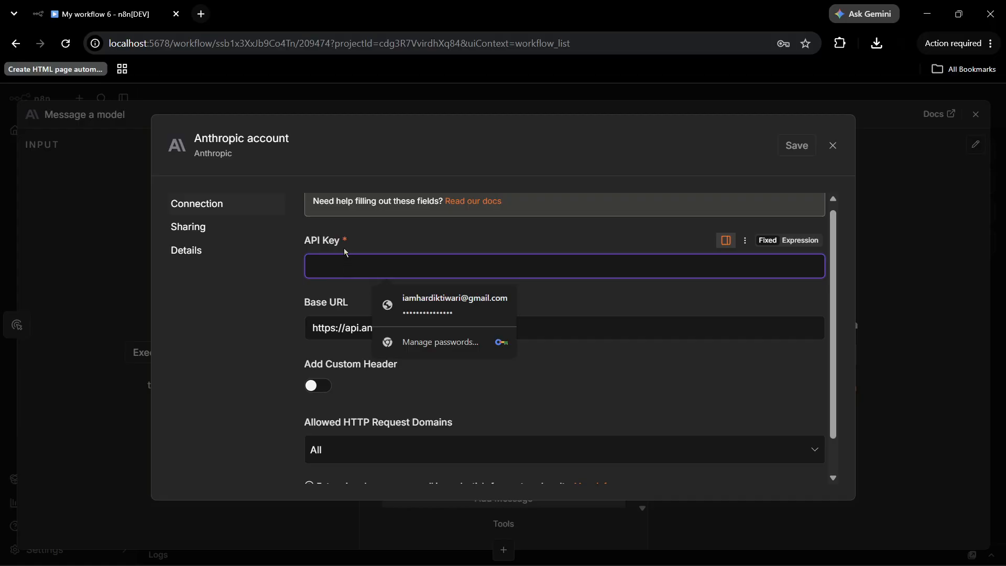
Switch to the Claude Console and create an API key named "kay1" that expires in 3 hours
key("alt+Tab")
key("alt+Tab")
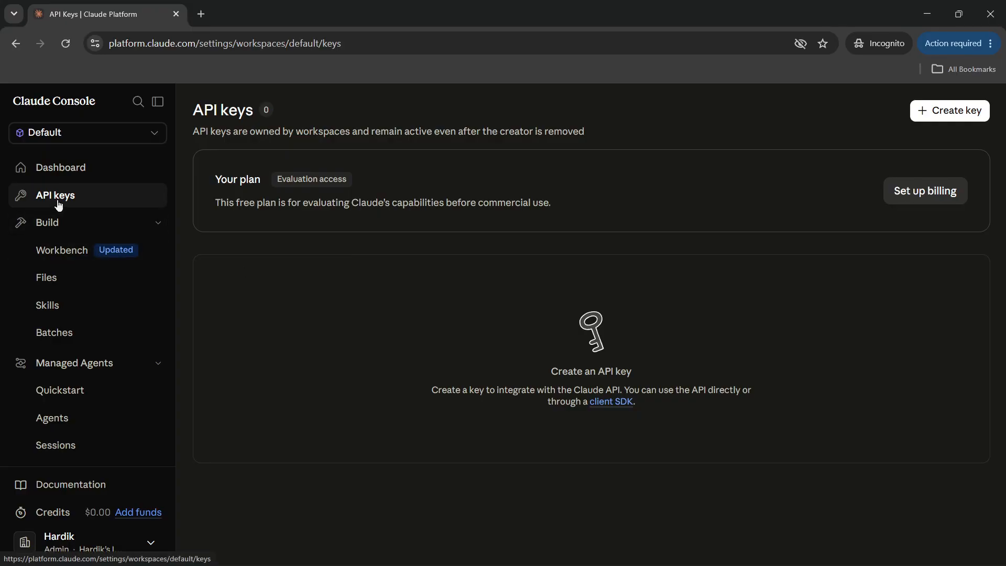
left_click(940, 120)
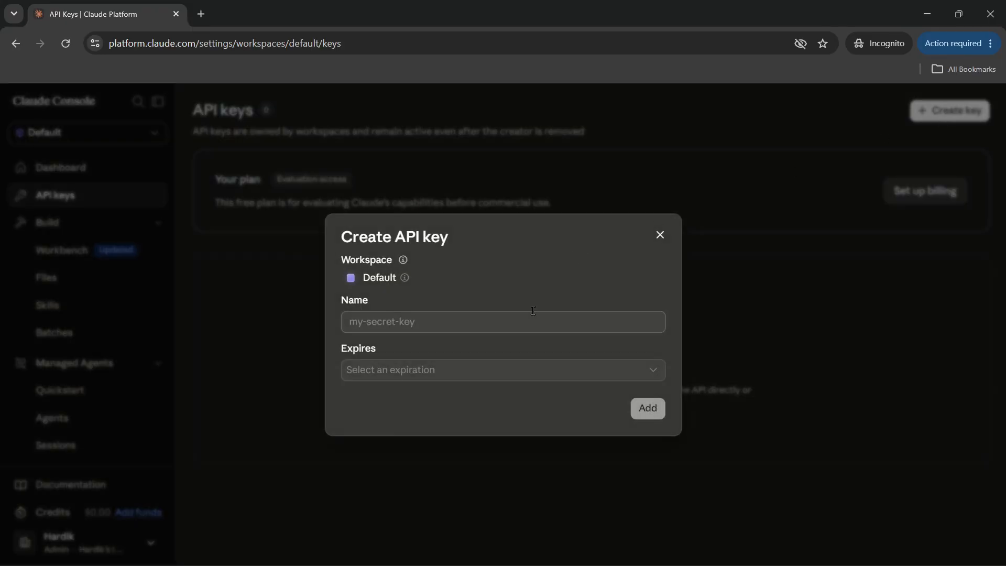
left_click(470, 321)
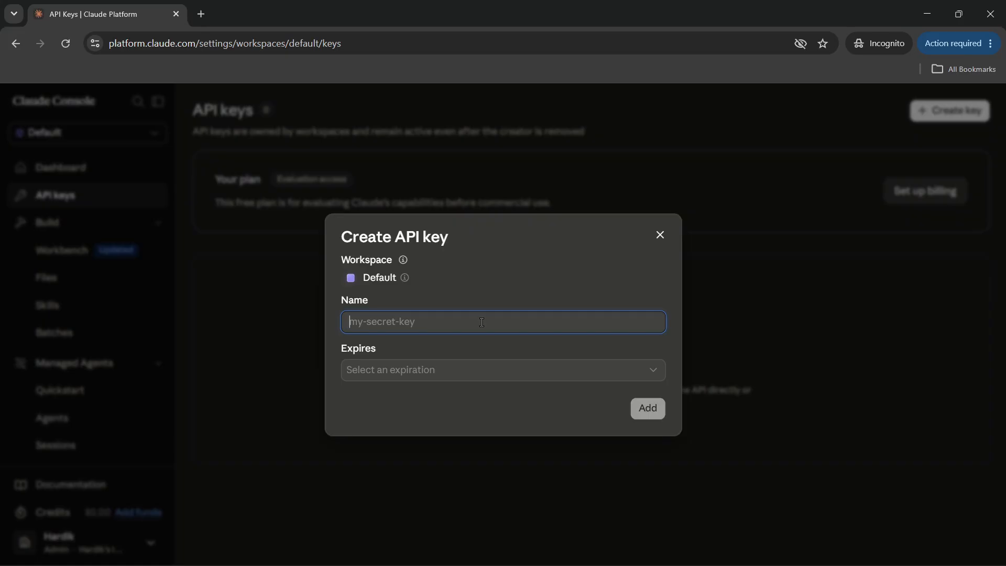
type("kay1")
left_click(432, 377)
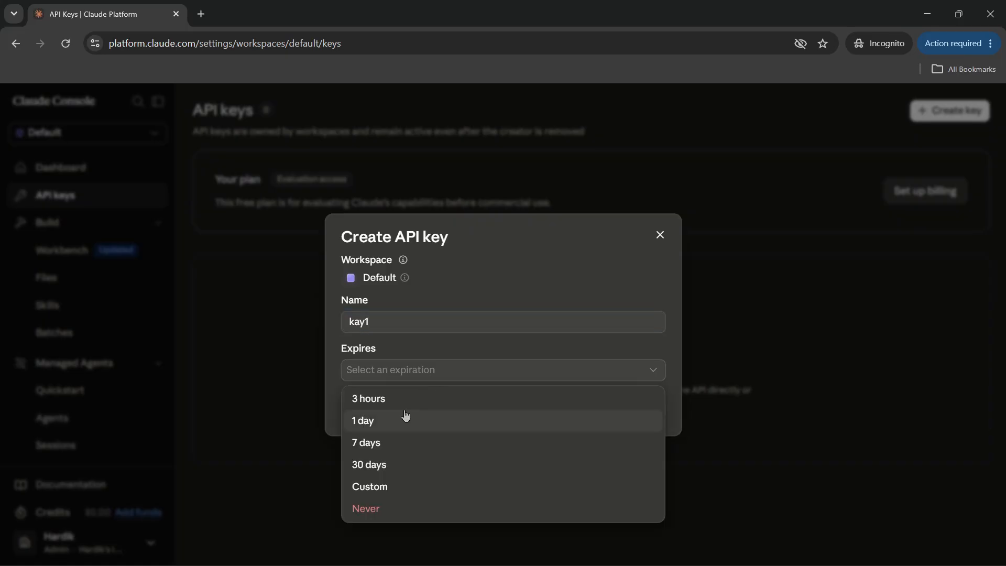
left_click(397, 397)
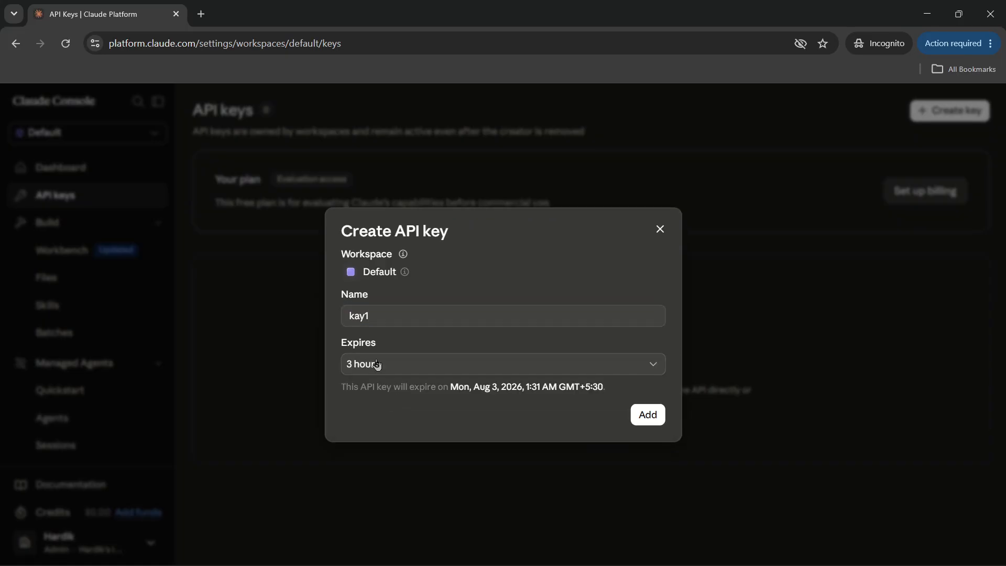
left_click(647, 417)
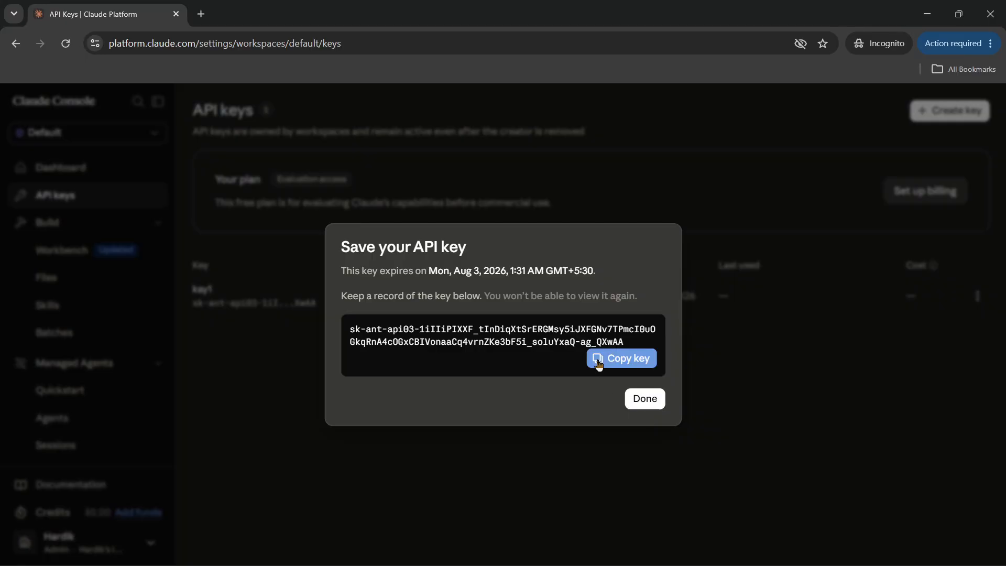
Copy the new API key, return to n8n and paste it into the Anthropic credential's API Key field
left_click(599, 365)
left_click(645, 399)
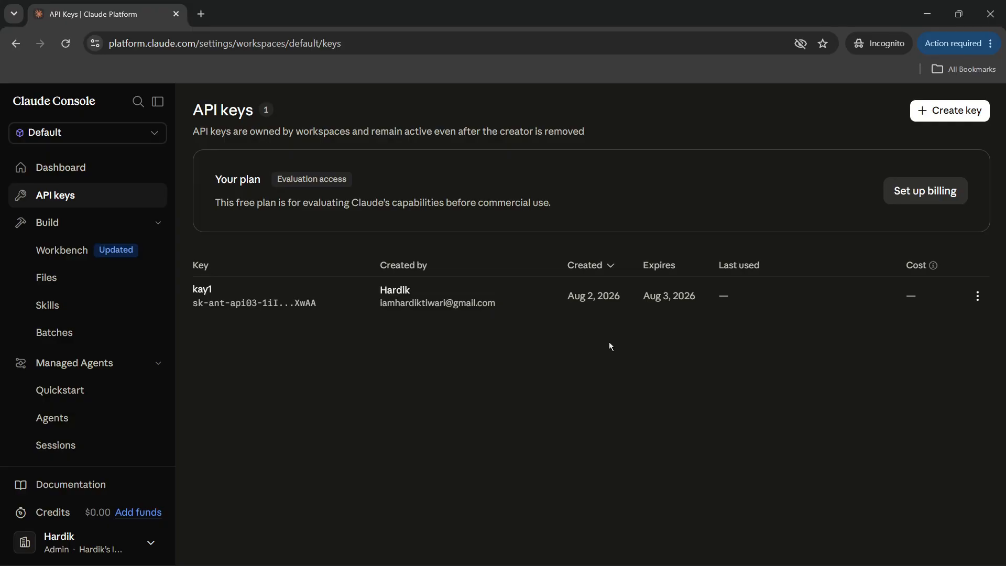
key("alt+Tab")
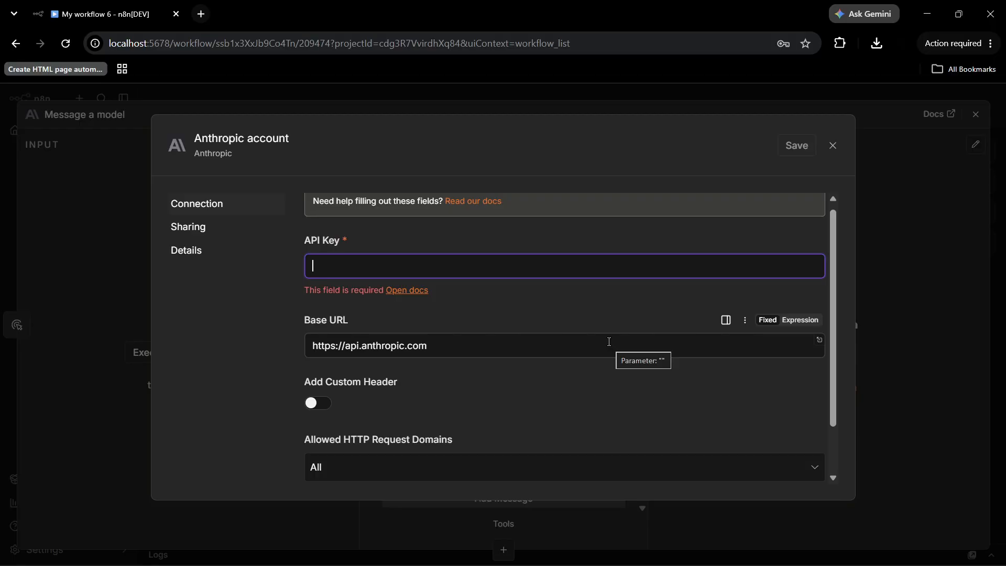
key("ctrl+v")
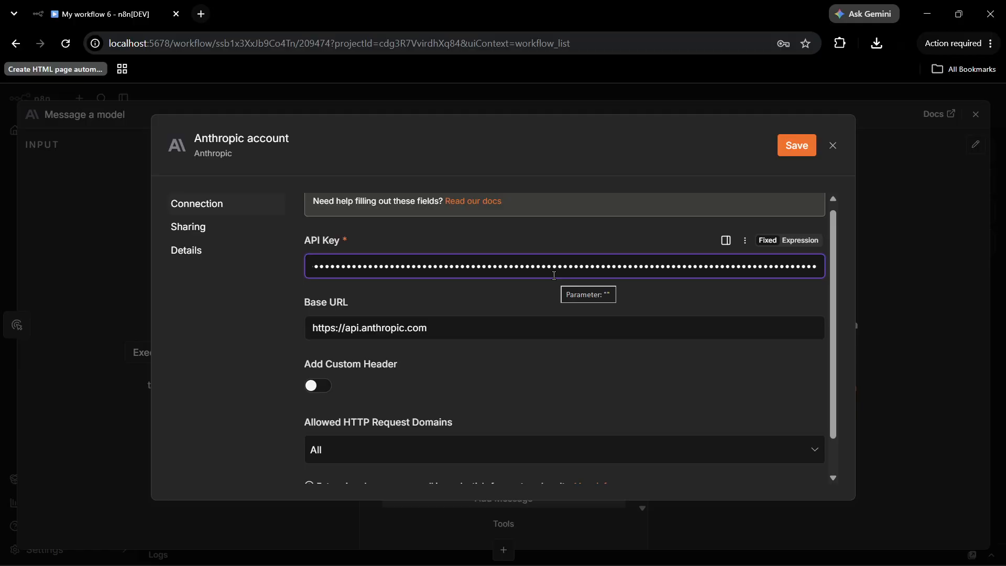
scroll(554, 278, "down", 1)
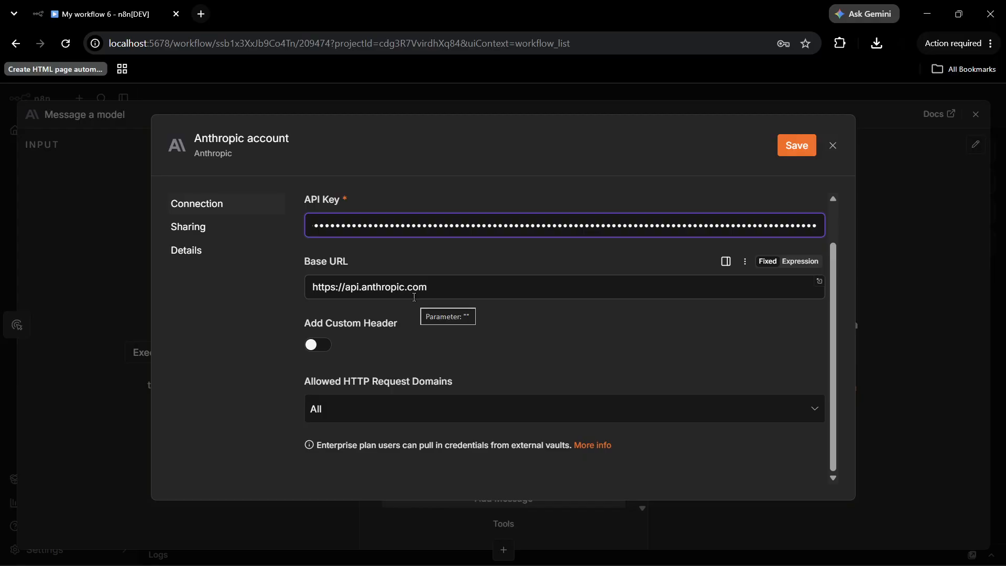
left_click(330, 344)
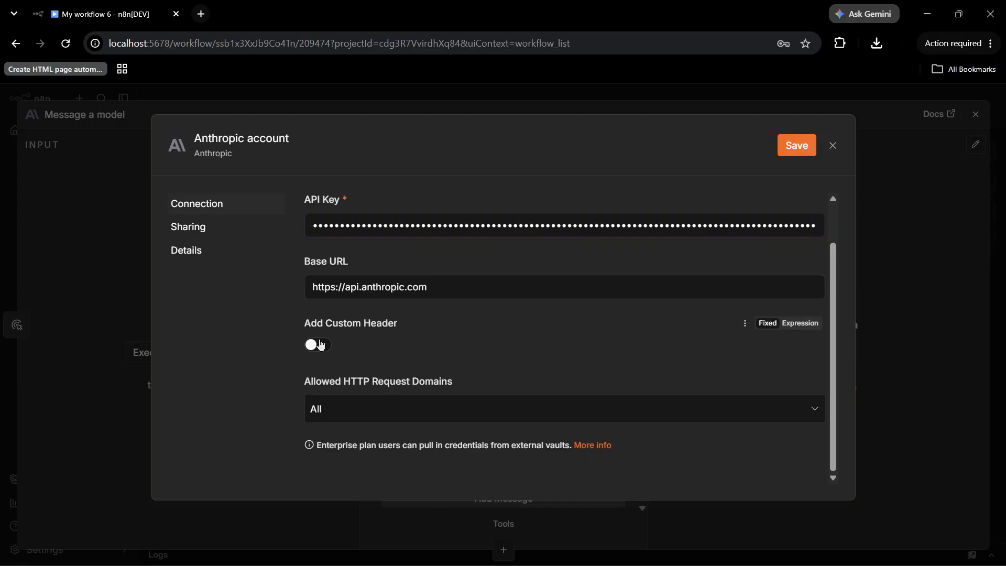
scroll(333, 414, "down", 2)
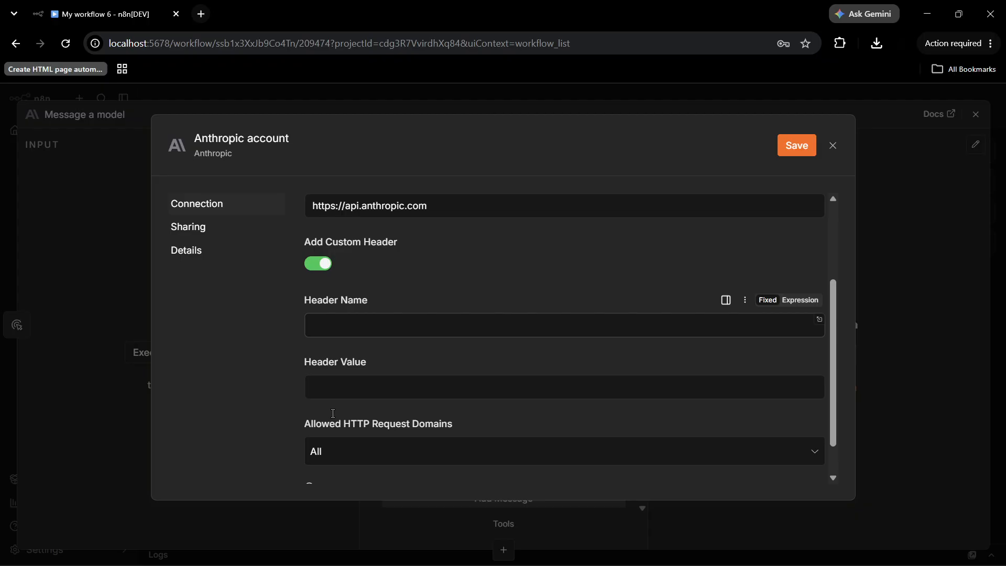
scroll(332, 416, "down", 1)
scroll(333, 414, "up", 1)
left_click(318, 269)
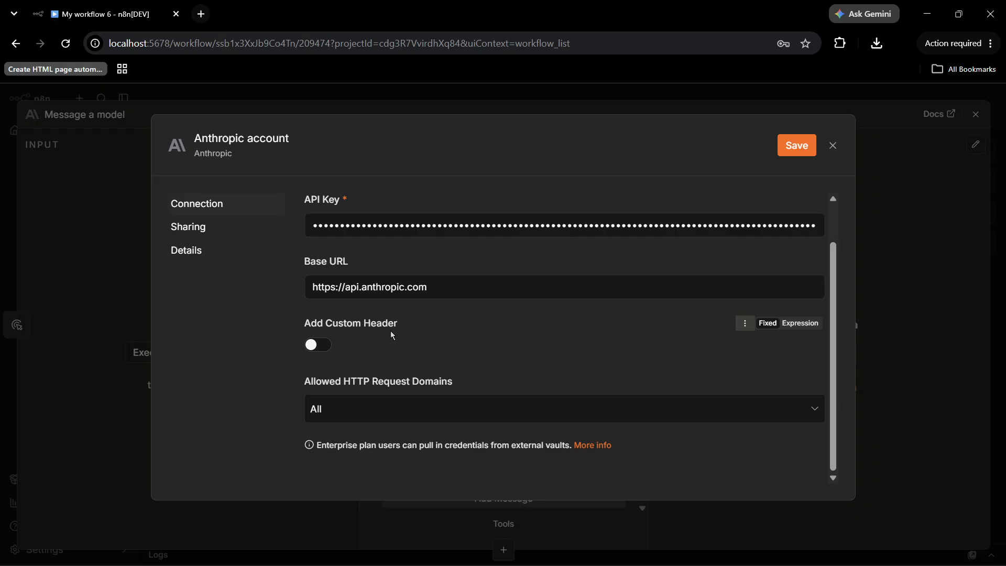
Set the allowed HTTP request domains to All, save the Anthropic credential and dismiss the browser's password prompt
left_click(388, 409)
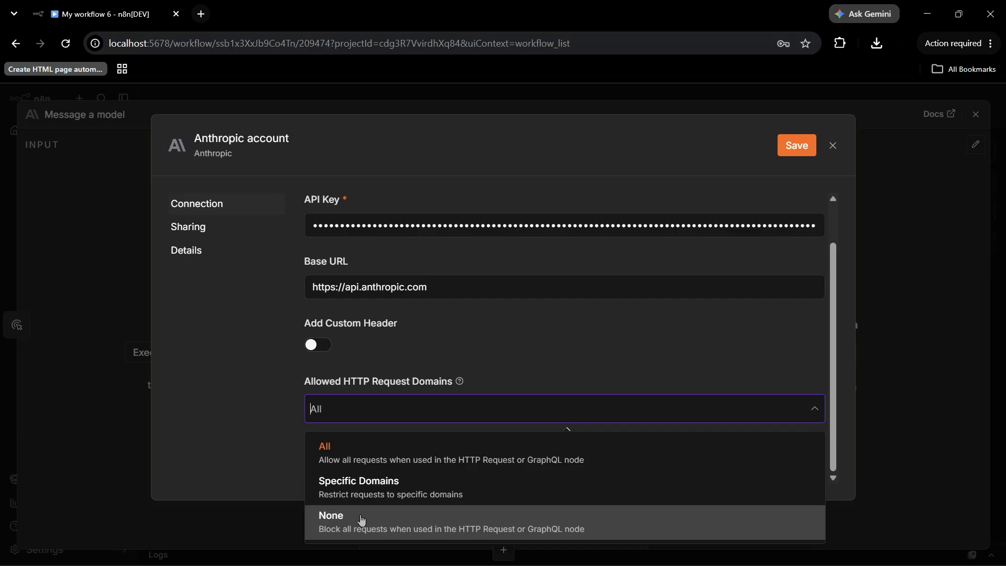
left_click(325, 467)
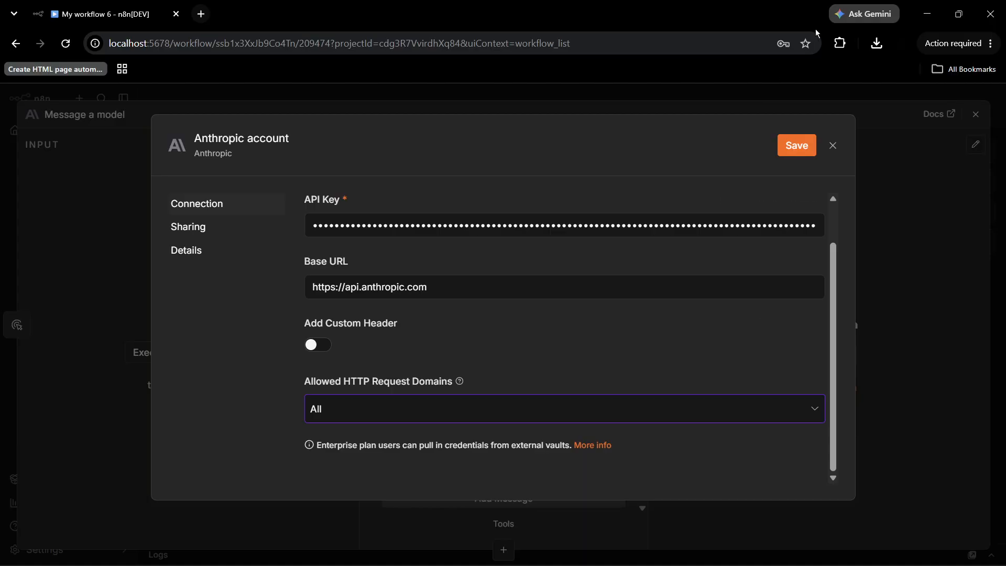
left_click(794, 143)
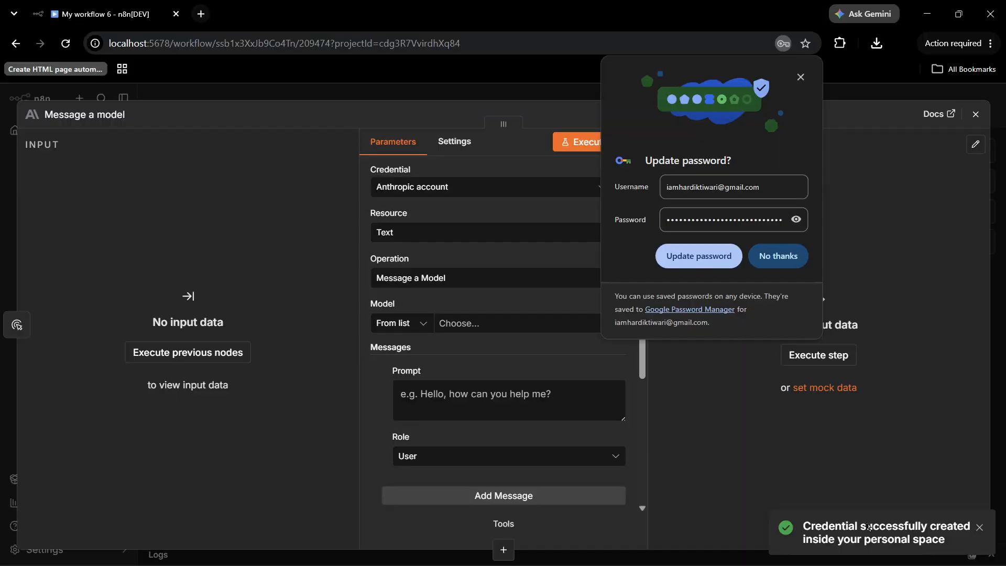
left_click(801, 78)
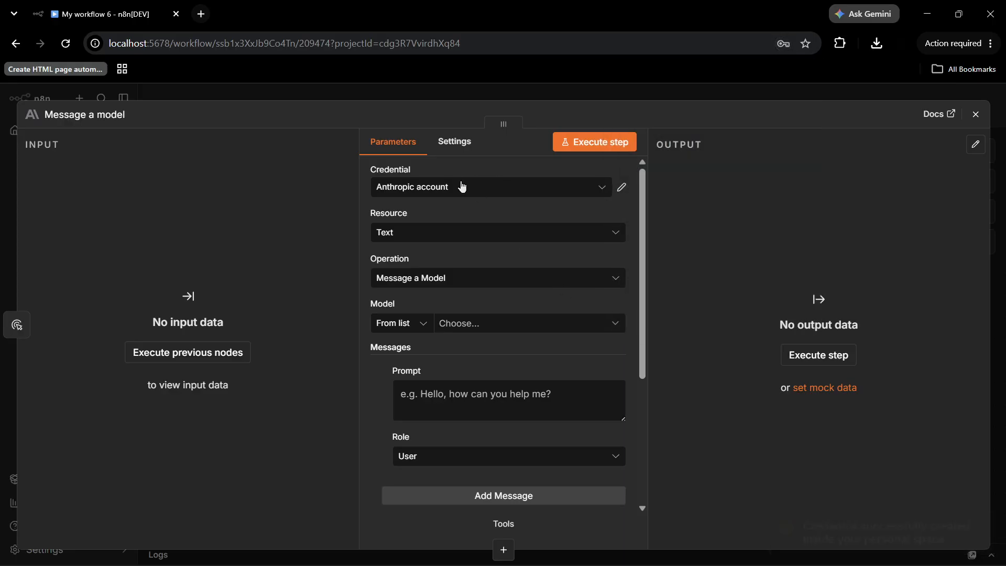
Keep the Message a model node's resource as Text and its operation as Message a Model
left_click(473, 236)
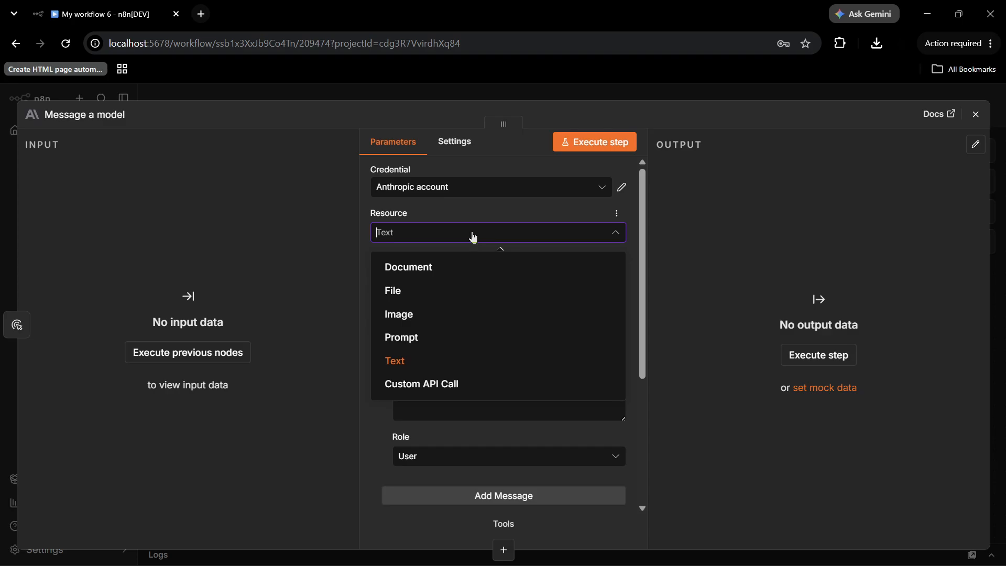
left_click(385, 369)
left_click(411, 278)
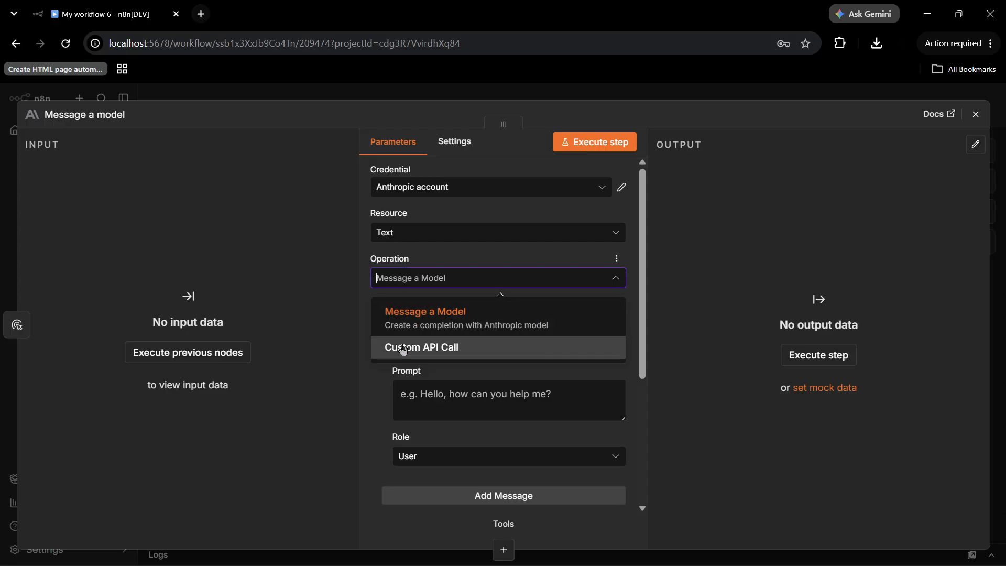
left_click(408, 318)
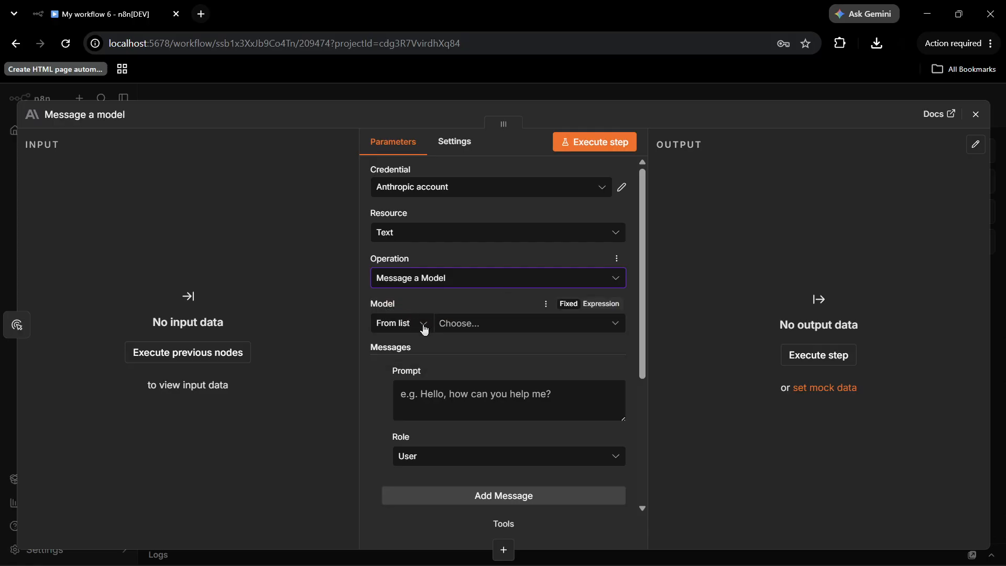
left_click(424, 329)
left_click(473, 327)
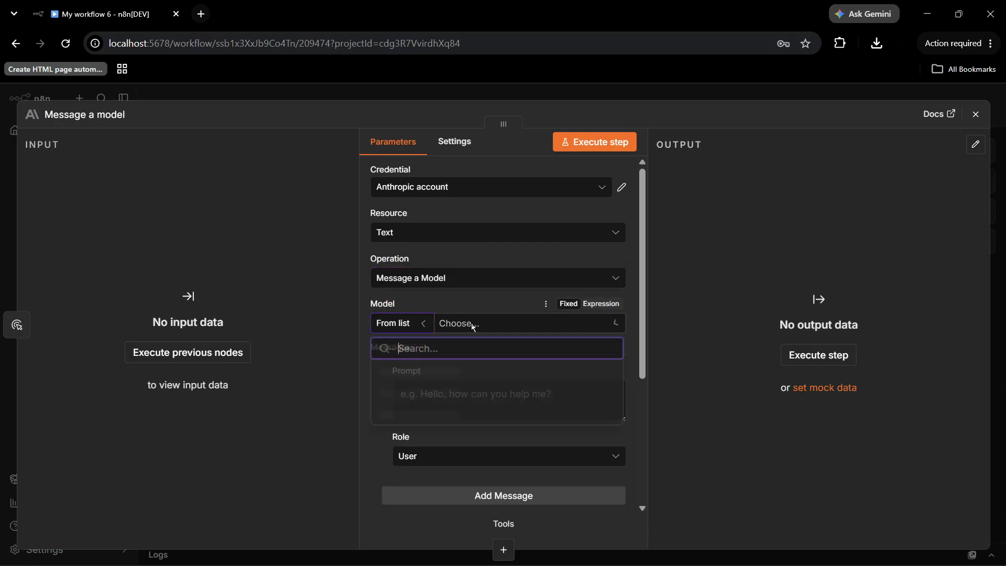
scroll(438, 397, "down", 1)
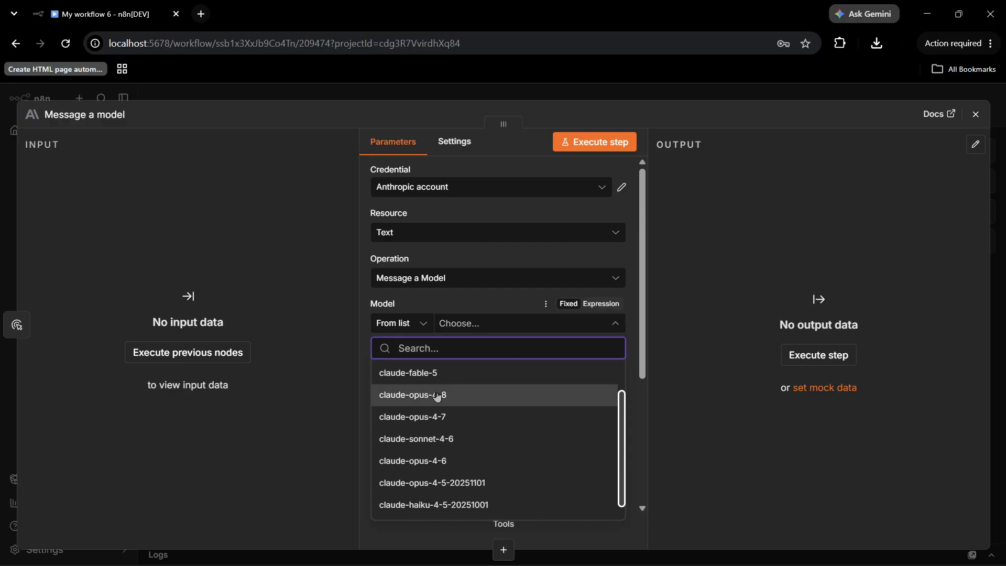
scroll(438, 397, "down", 1)
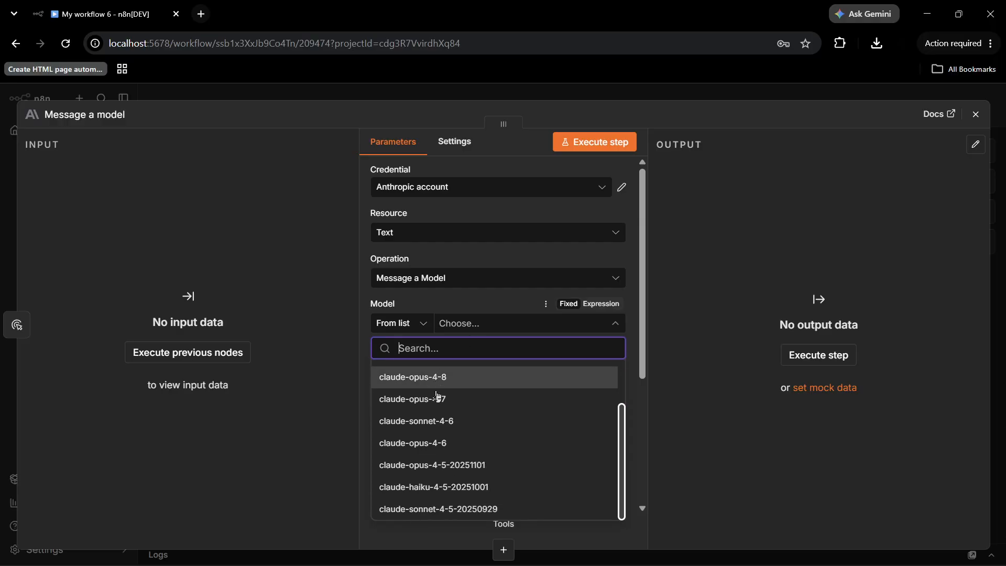
left_click(431, 489)
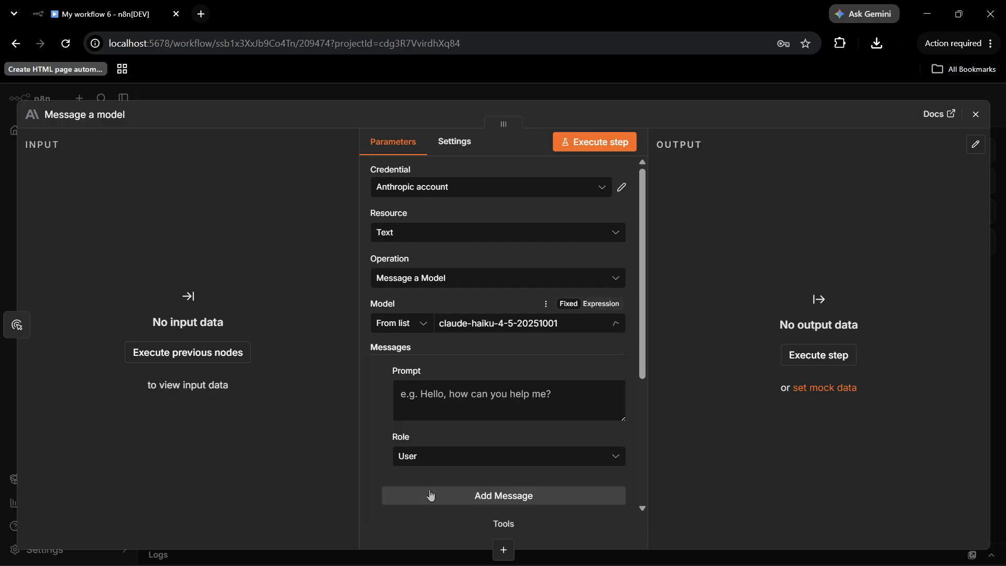
Enter the prompt "Hi , who are you and how are you?" and keep the message role as User
left_click(436, 392)
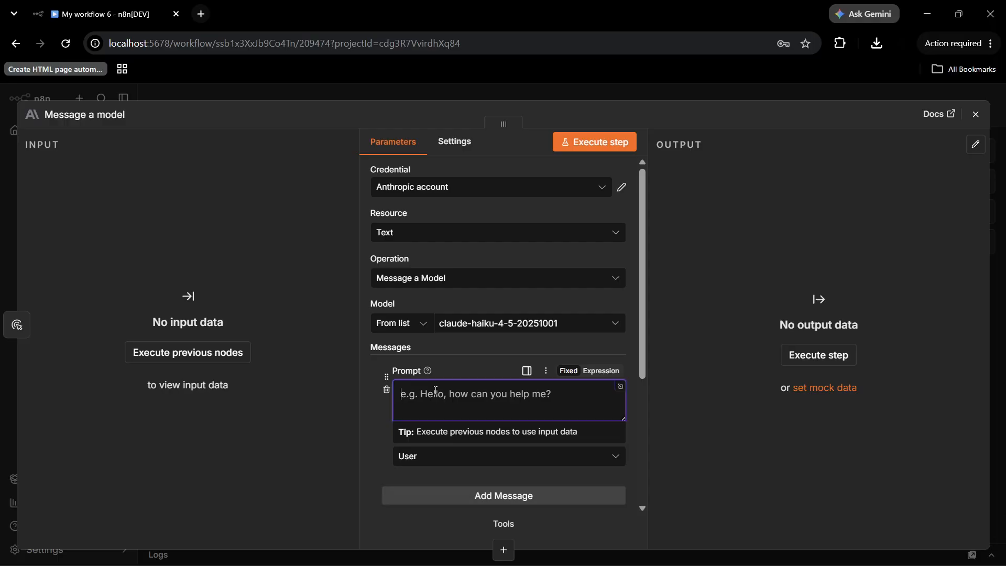
type("Hi ,")
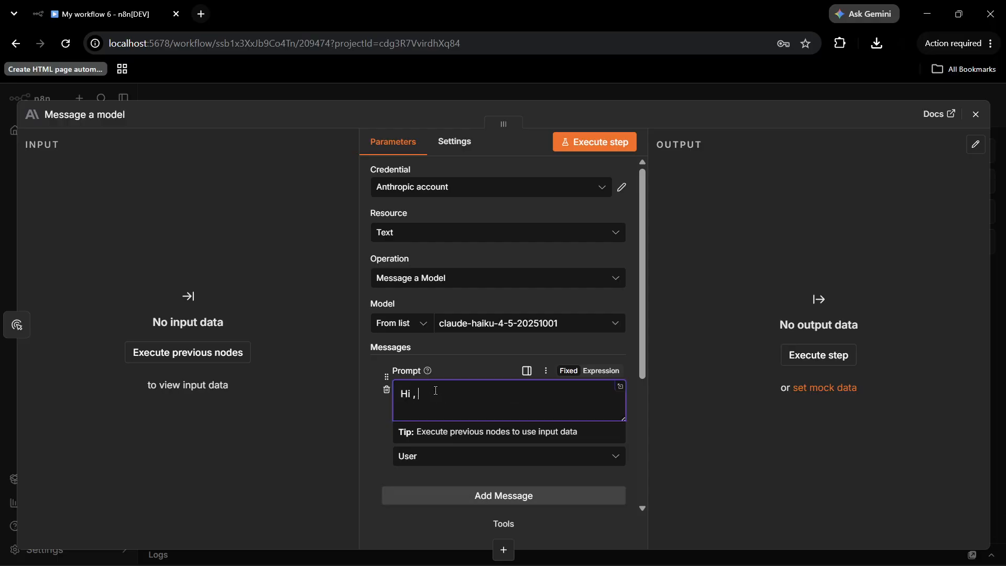
type(" who are you and how are you?")
scroll(445, 388, "down", 3)
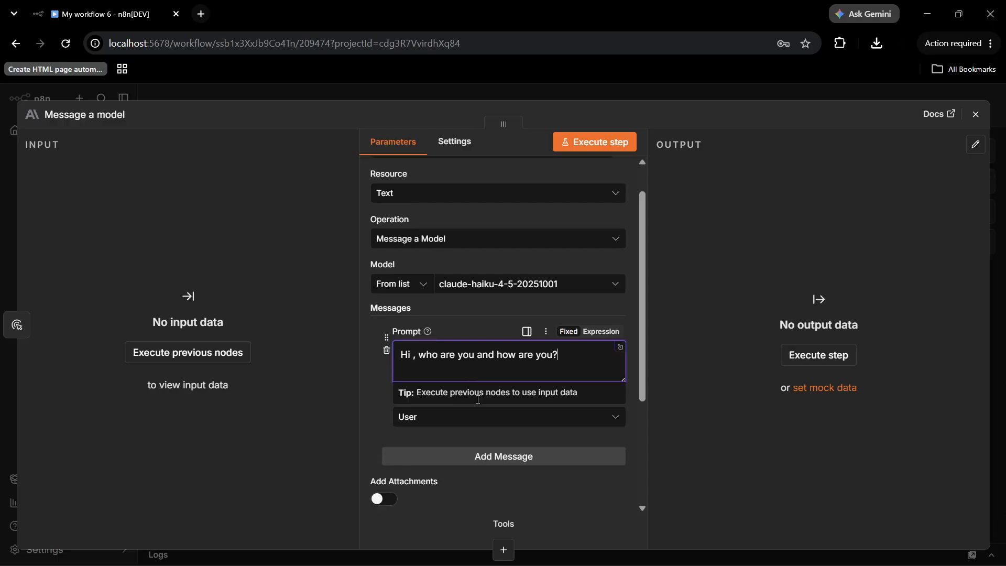
left_click(456, 387)
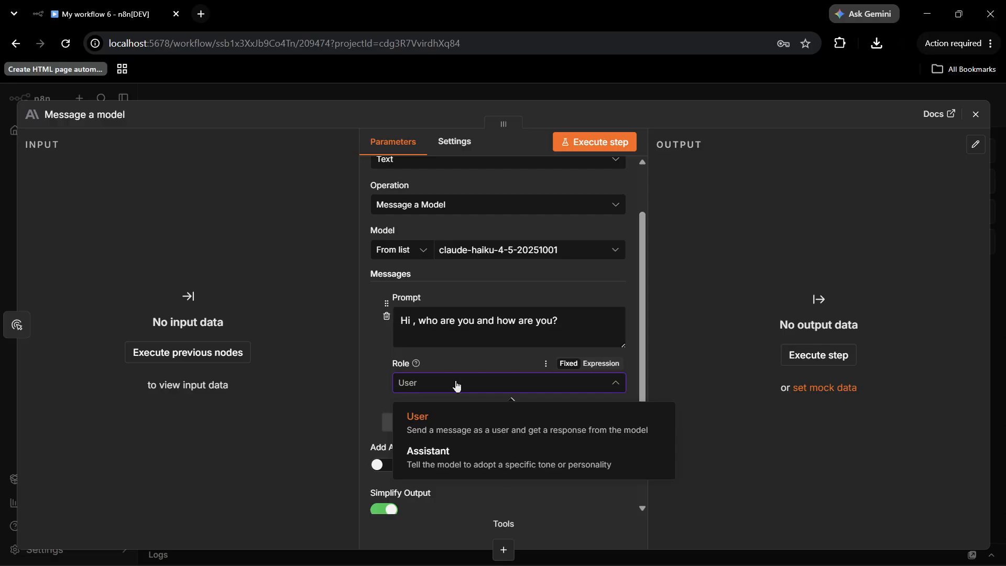
left_click(364, 373)
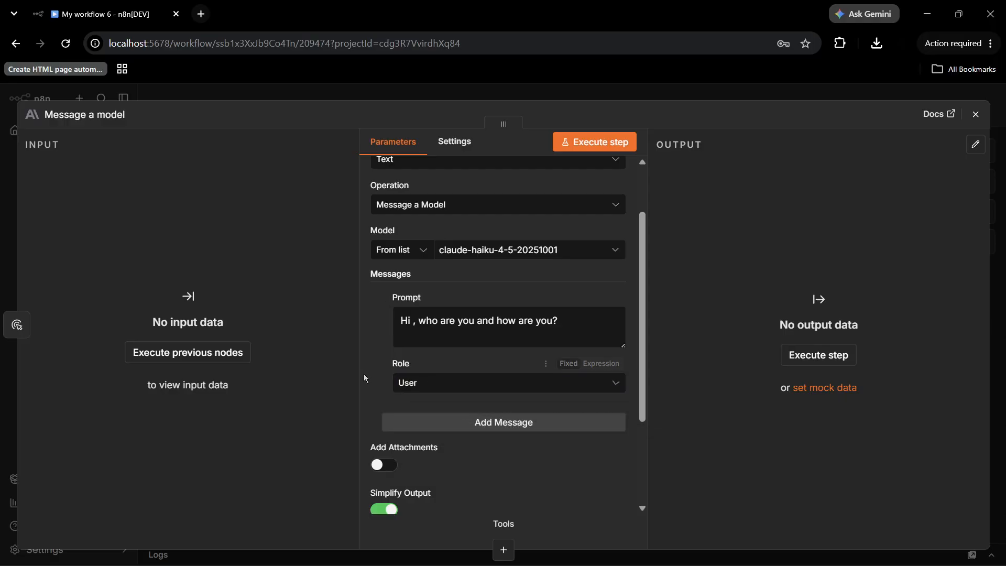
Turn on attachments for the node to view the attachment input types, and turn them off again
scroll(364, 373, "down", 3)
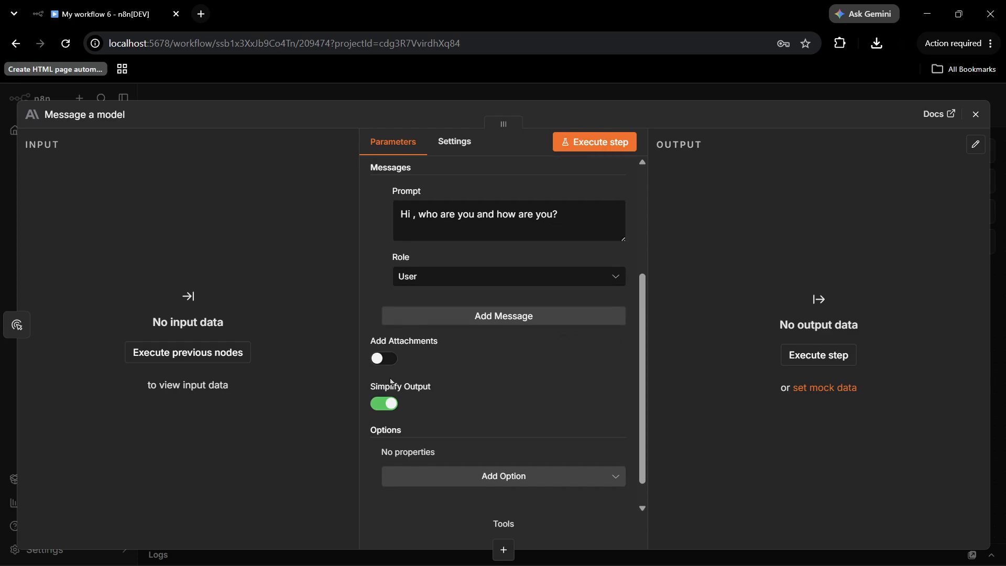
scroll(379, 342, "down", 1)
left_click(379, 331)
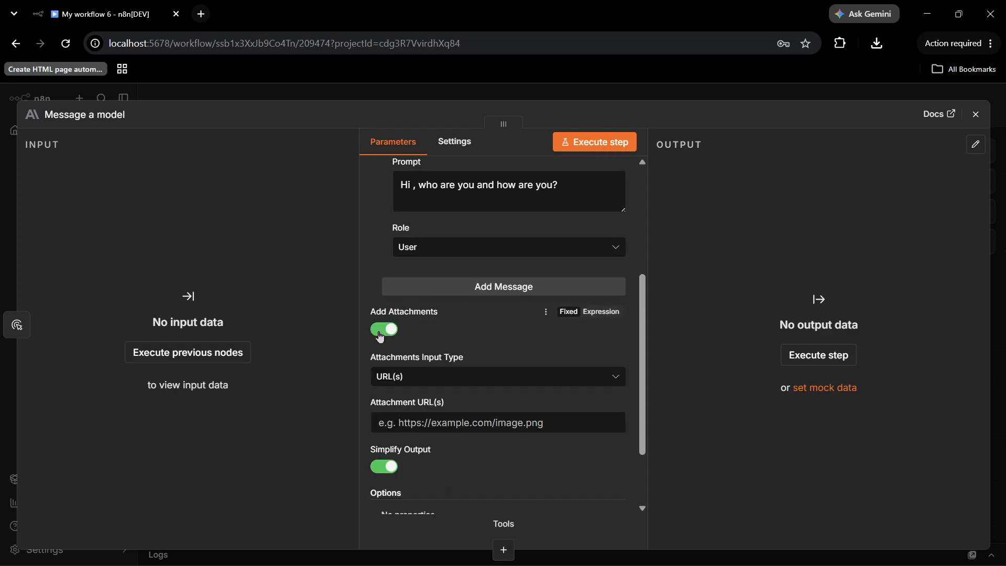
left_click(419, 386)
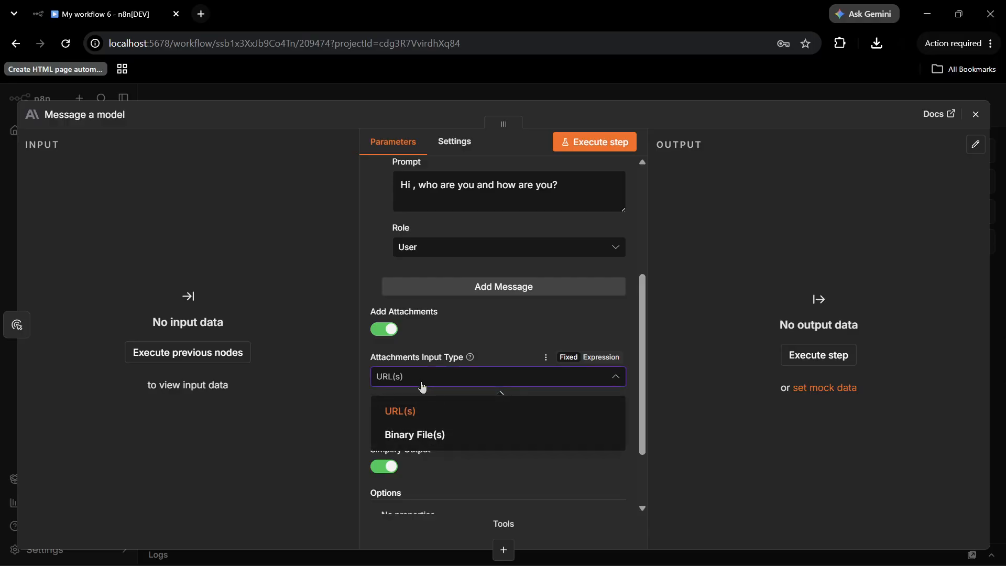
left_click(381, 331)
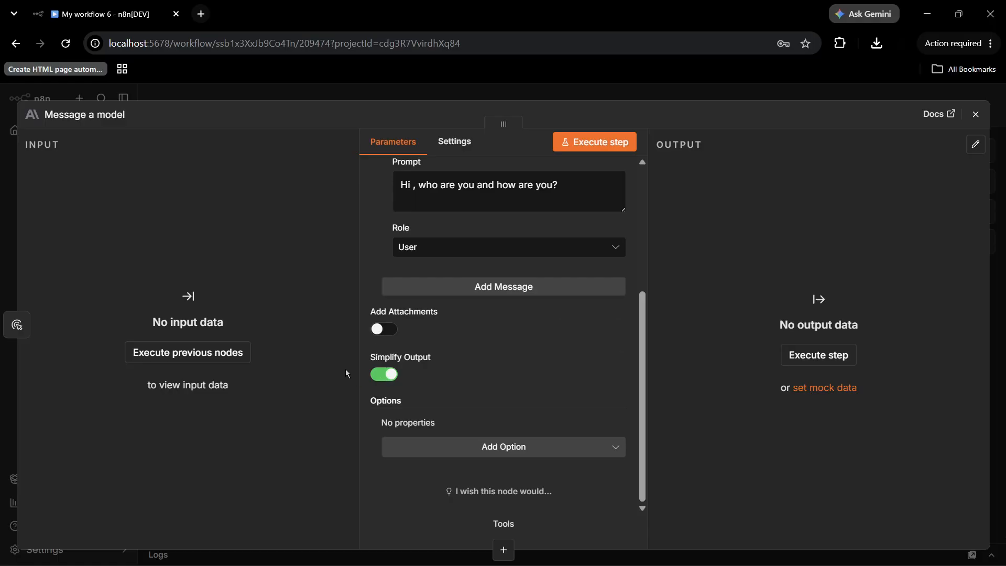
Look through the additional options available for the Message a model node without adding any
left_click(502, 456)
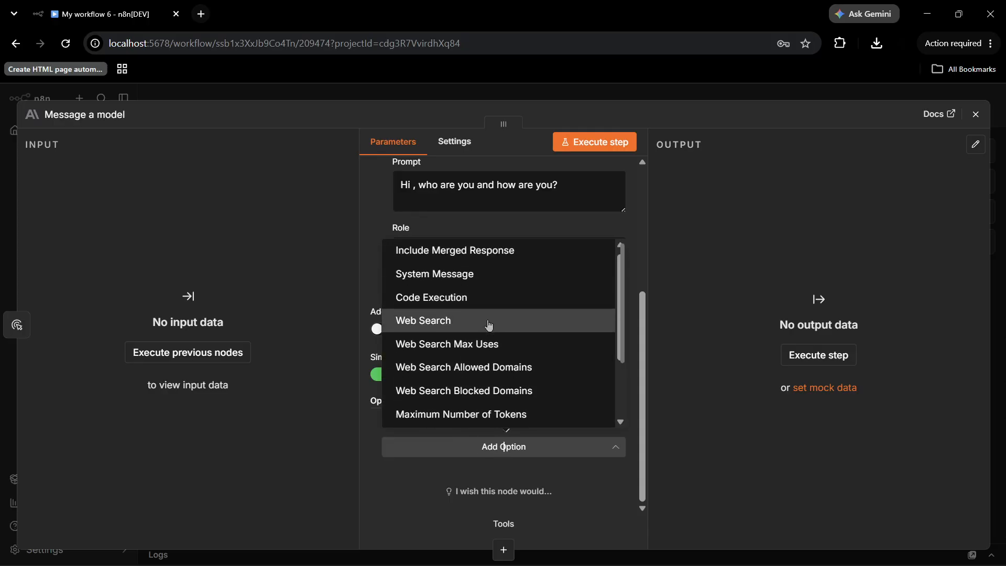
scroll(489, 326, "down", 1)
scroll(488, 326, "up", 1)
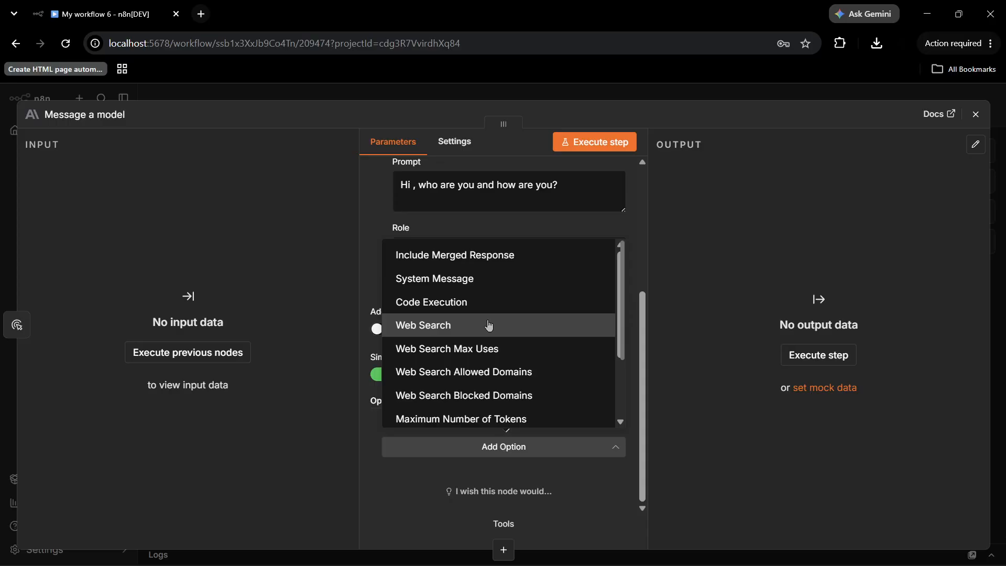
scroll(490, 284, "down", 3)
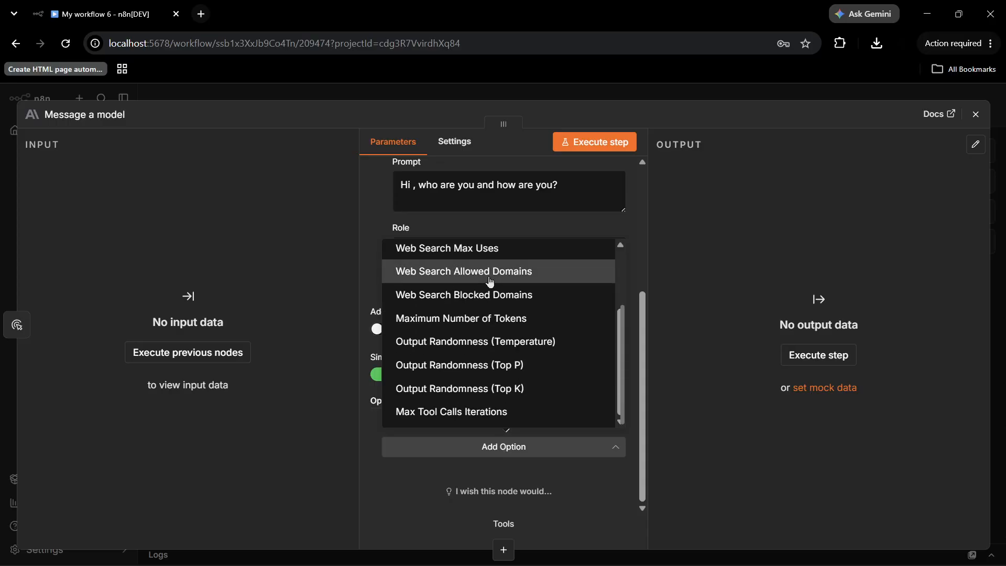
scroll(490, 283, "up", 3)
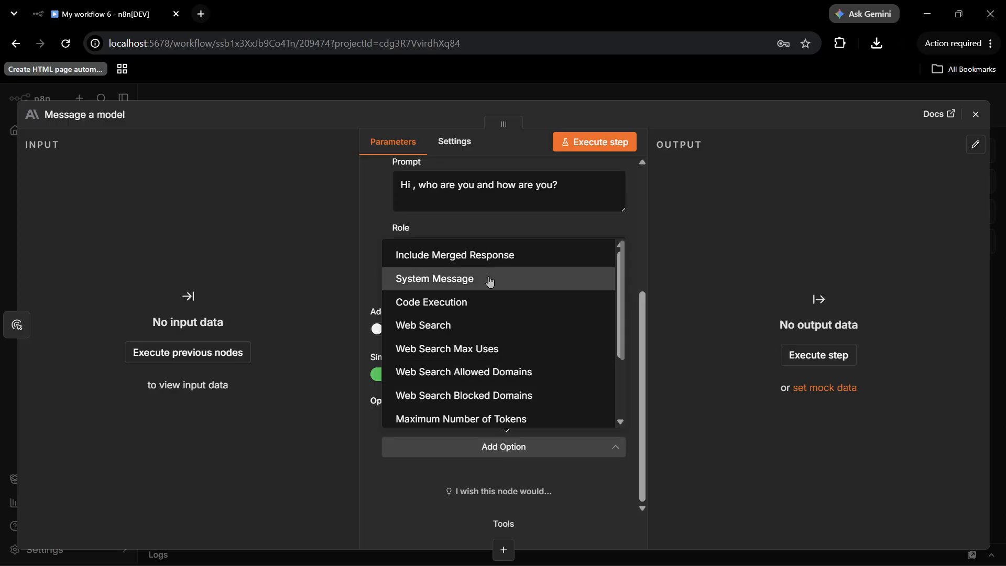
scroll(462, 338, "down", 1)
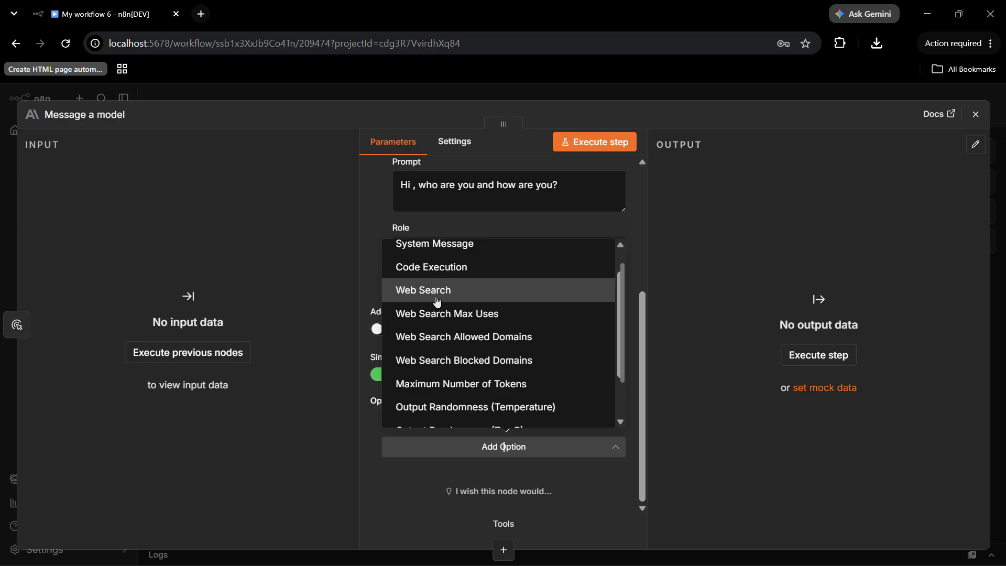
left_click(366, 270)
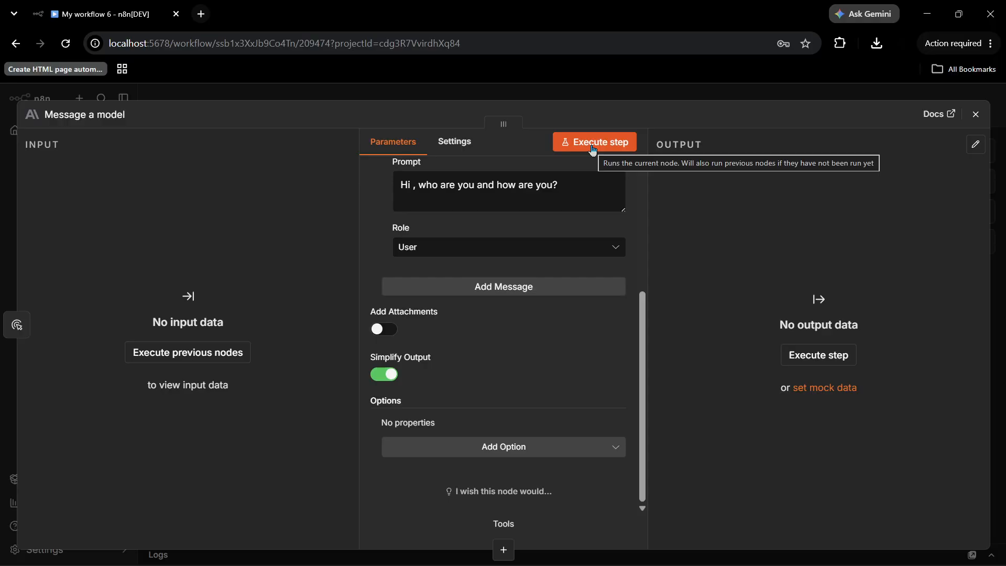
Close the node settings, execute the whole workflow and examine the output of the Message a model node
left_click(974, 115)
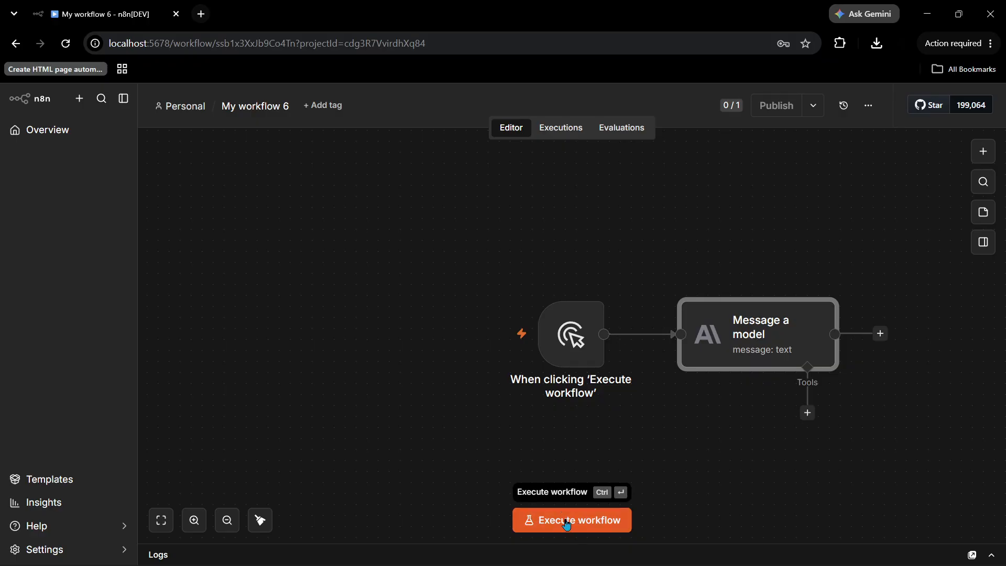
left_click(604, 526)
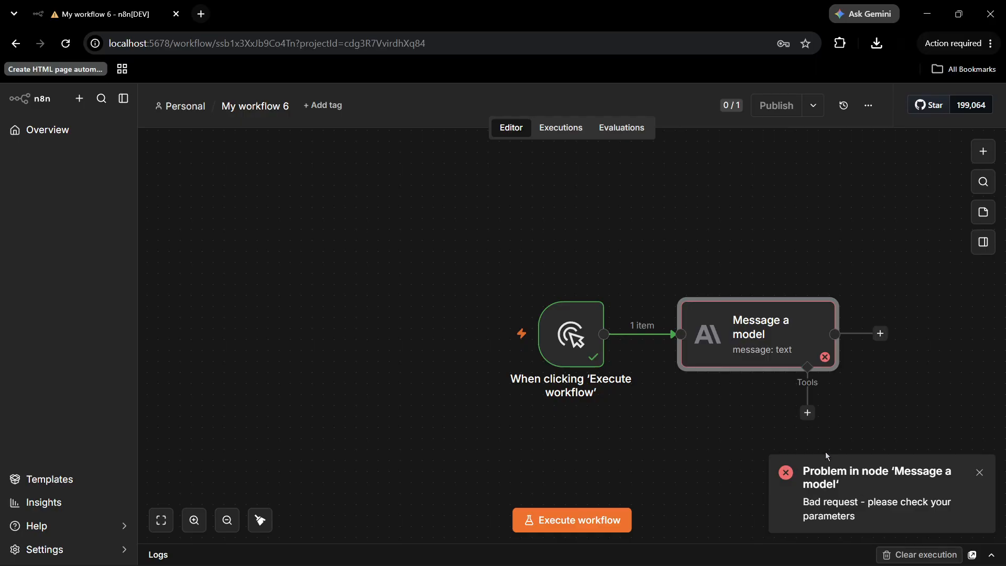
mouse_move(764, 332)
double_click(743, 344)
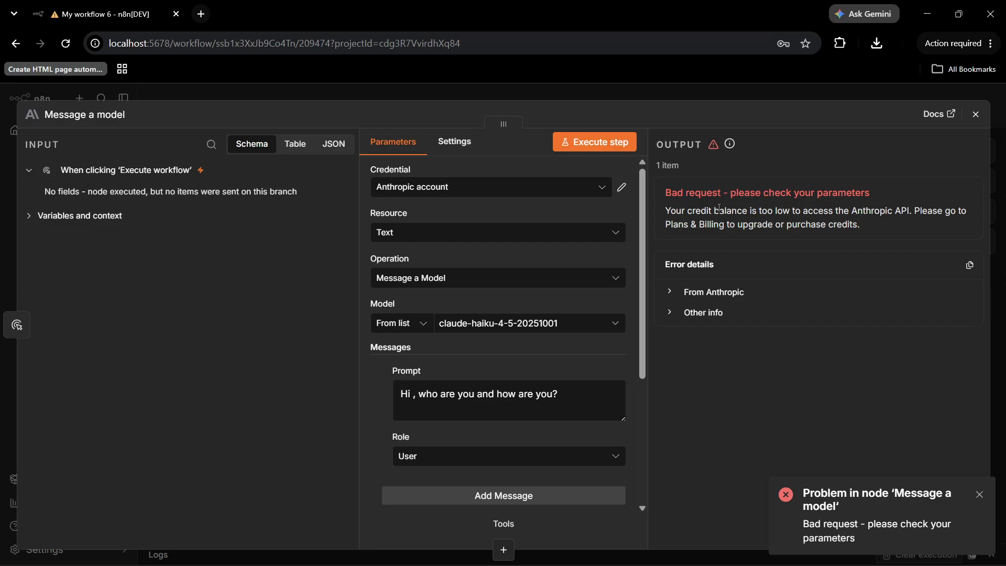
left_click_drag(677, 211, 903, 225)
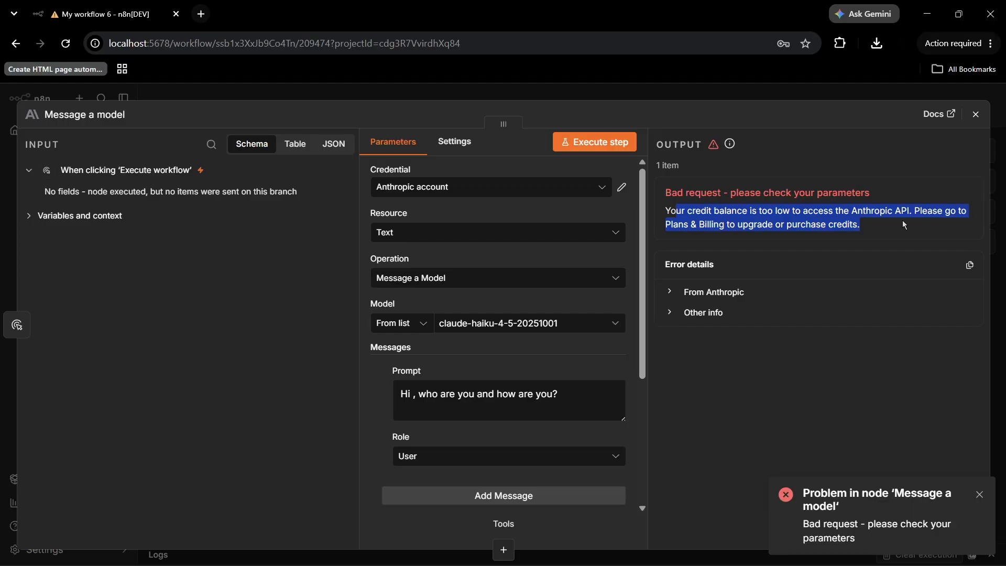
Switch to the Claude Console, start adding organization credits with a custom amount of $5 and review the purchase form
key("alt+Tab")
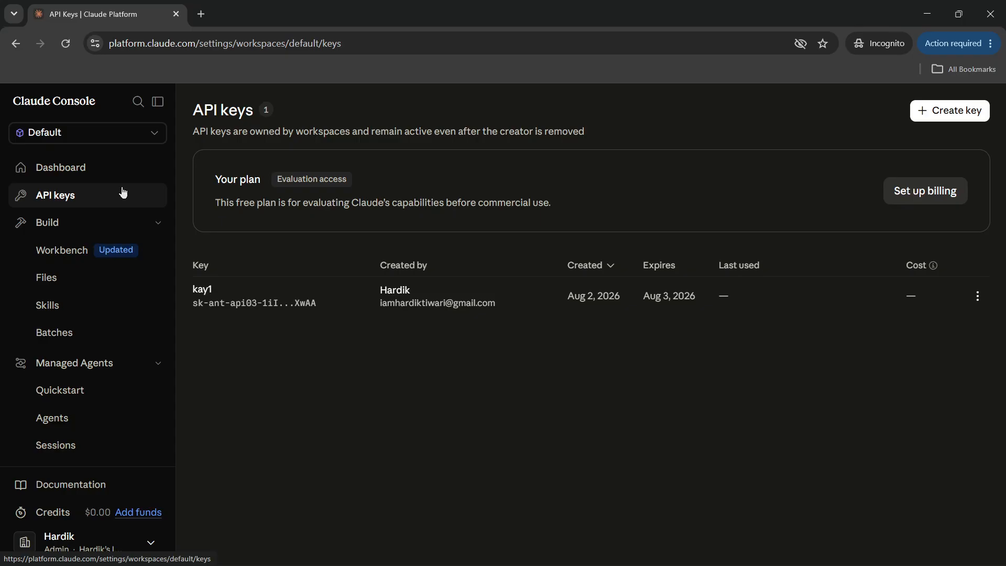
left_click(77, 163)
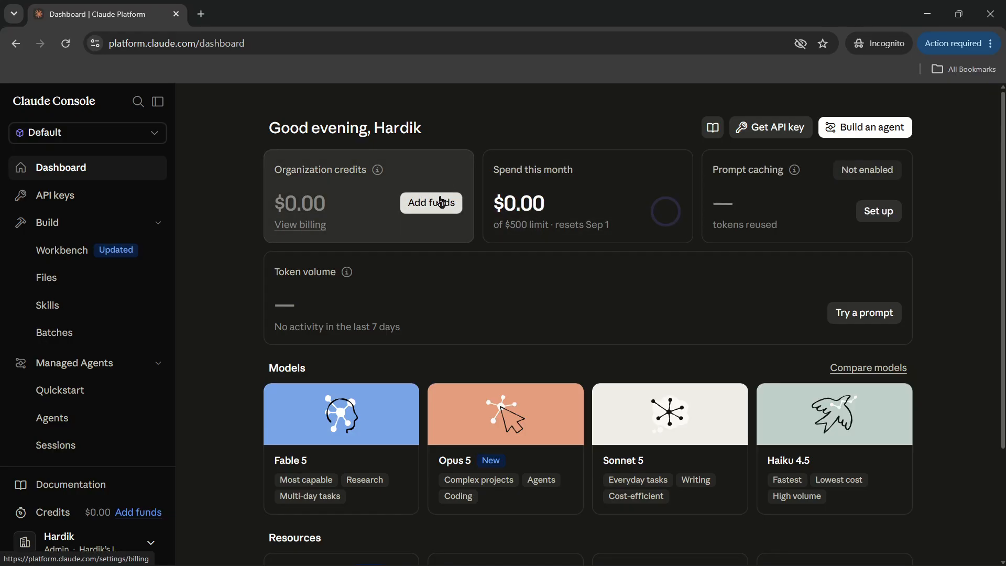
left_click(440, 203)
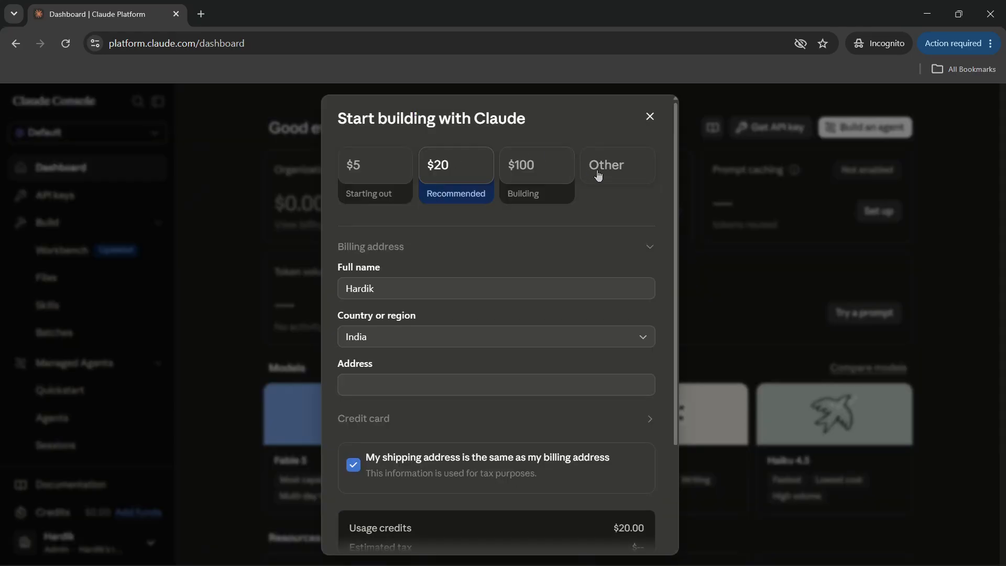
left_click(616, 177)
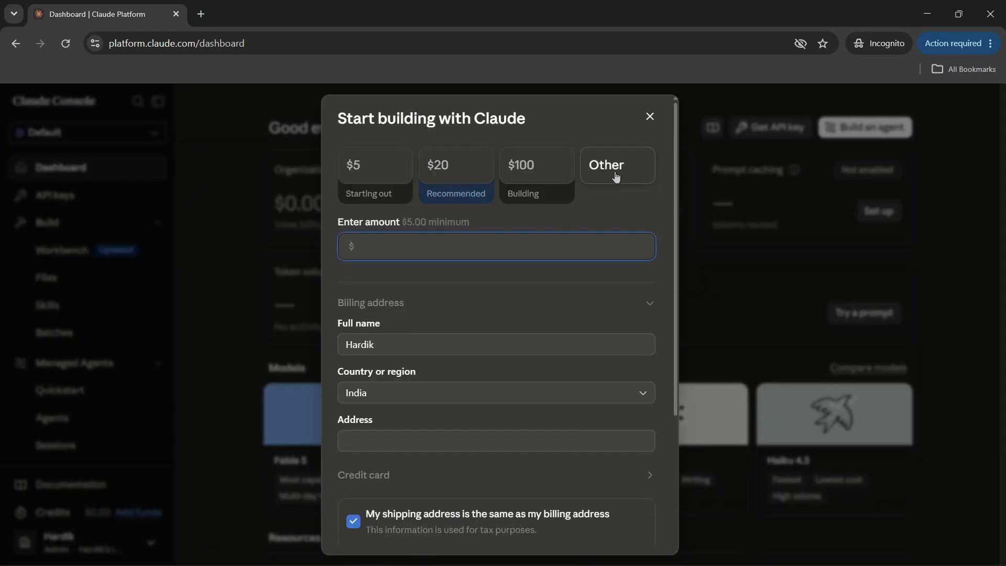
type("5")
scroll(554, 283, "down", 3)
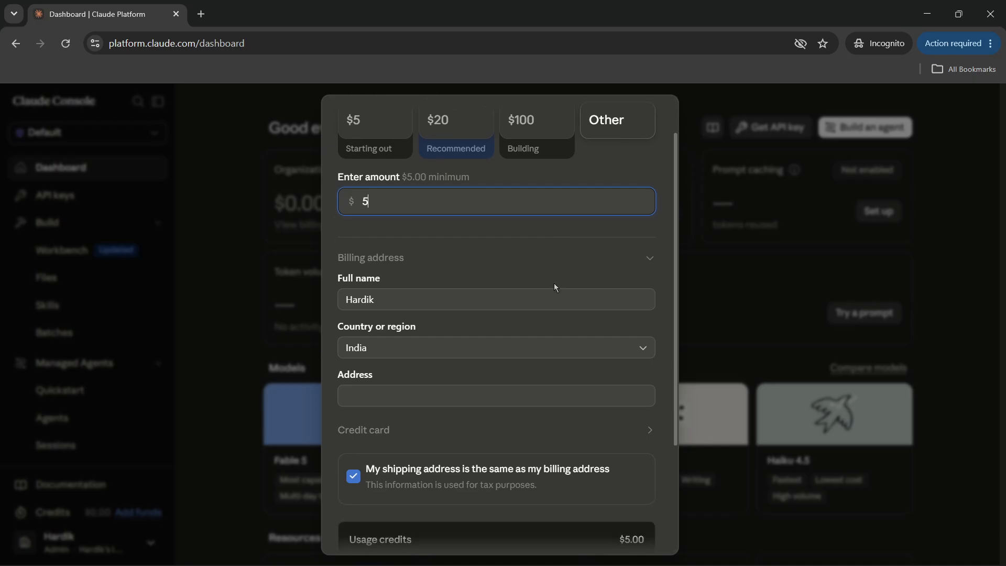
scroll(489, 385, "down", 2)
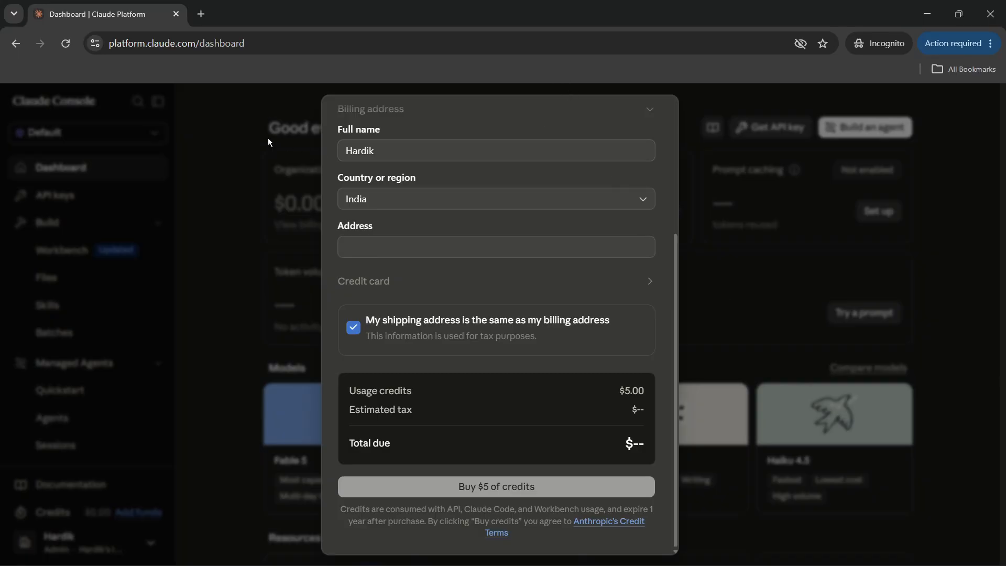
left_click(648, 110)
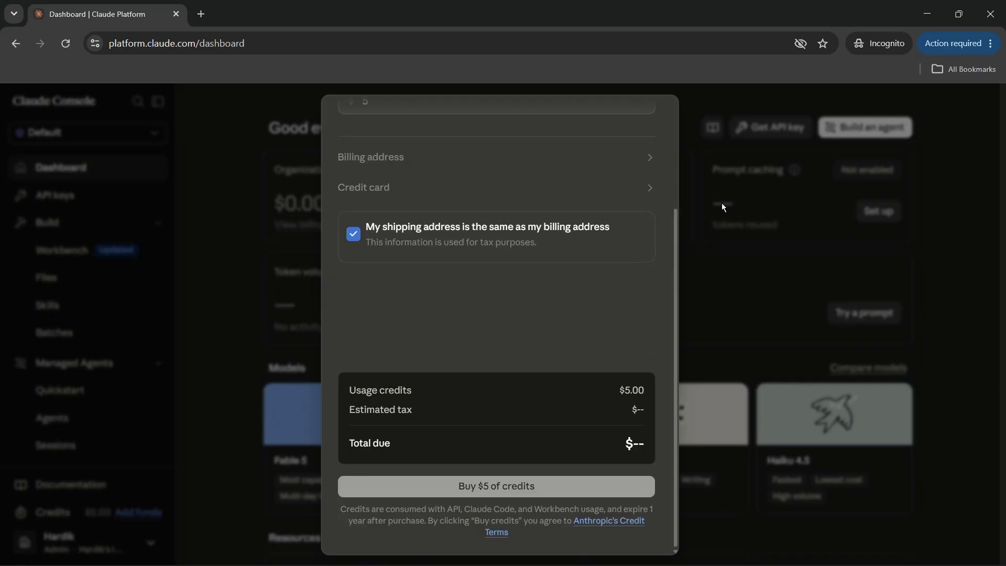
key("alt+Tab")
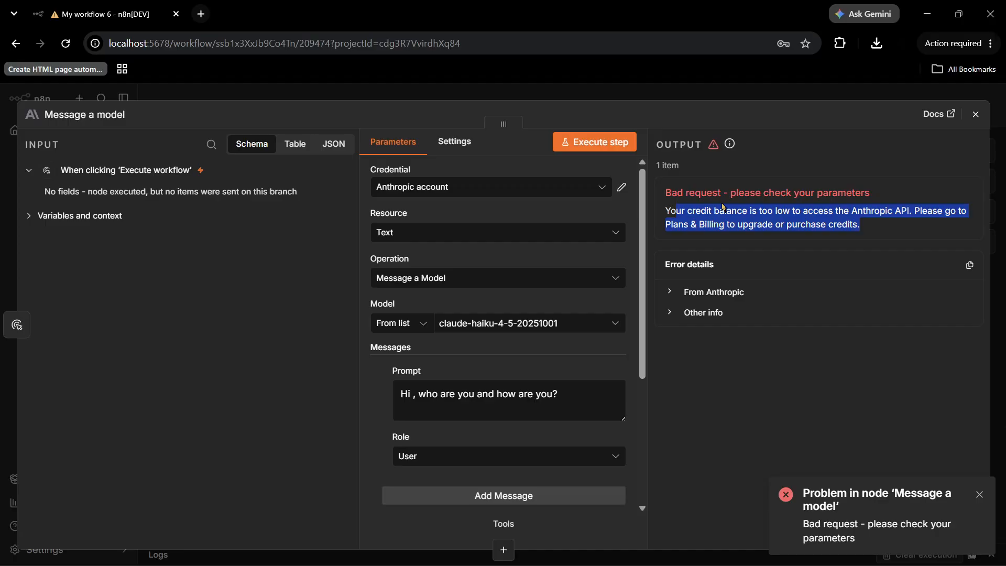
key("alt+Tab")
key("Tab")
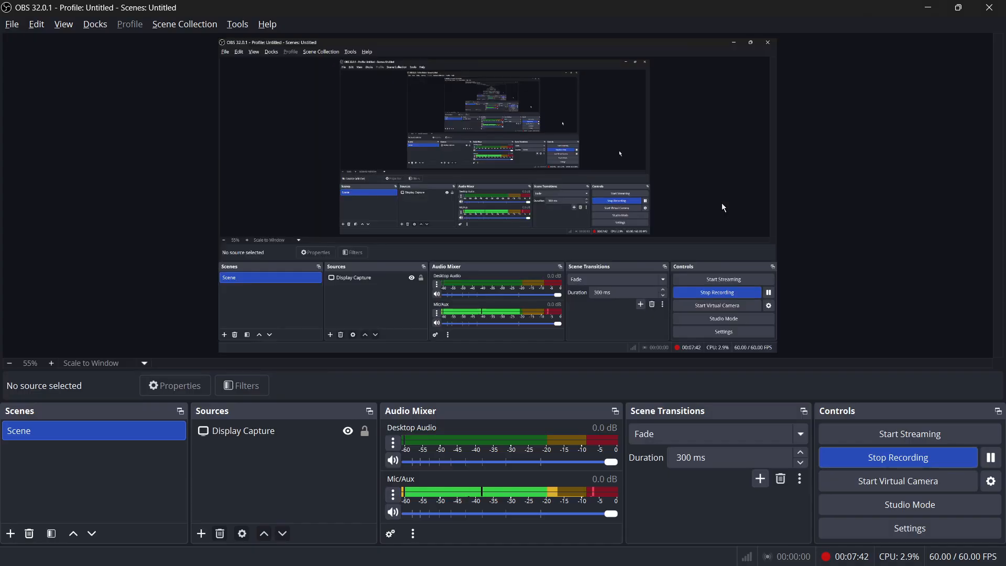